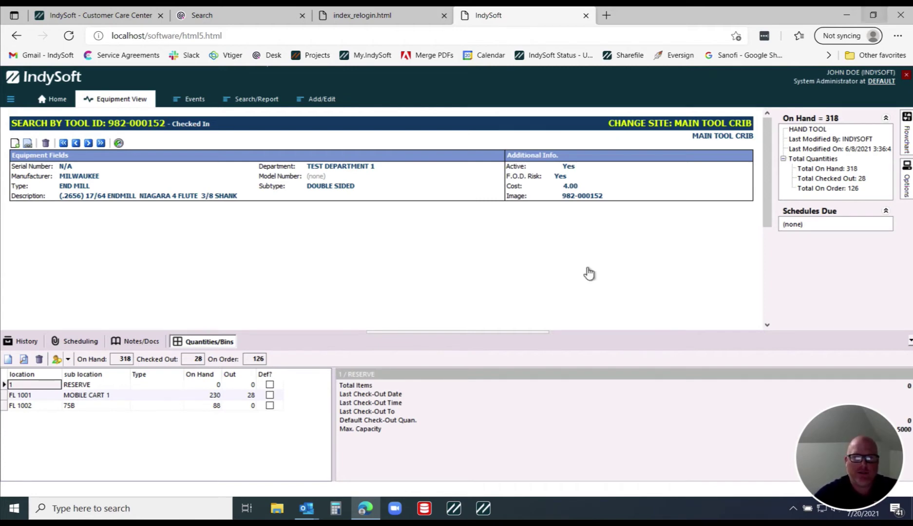
Step: Examine the end mill record's picture, event history including the Order Spare Parts entry, and bin quantities
scroll(587, 268, "down", 5)
left_click(765, 265)
left_click_drag(765, 265, 757, 163)
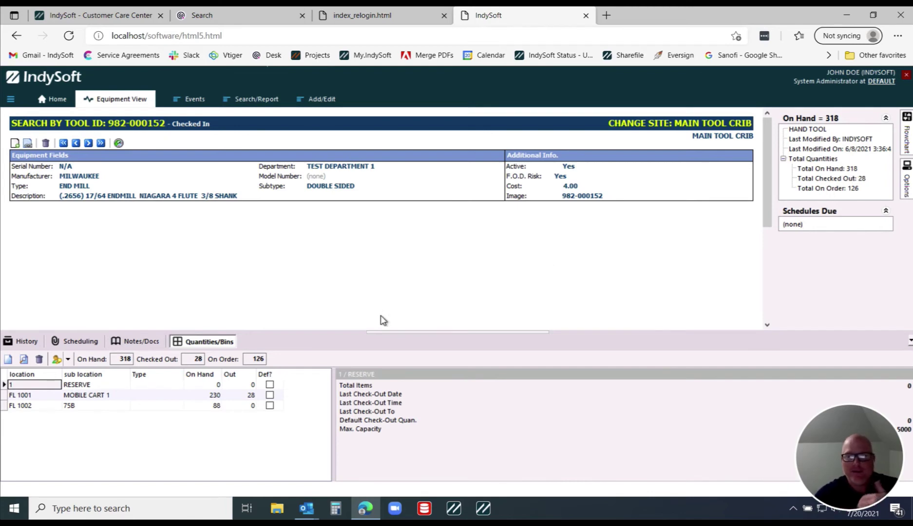
left_click(26, 341)
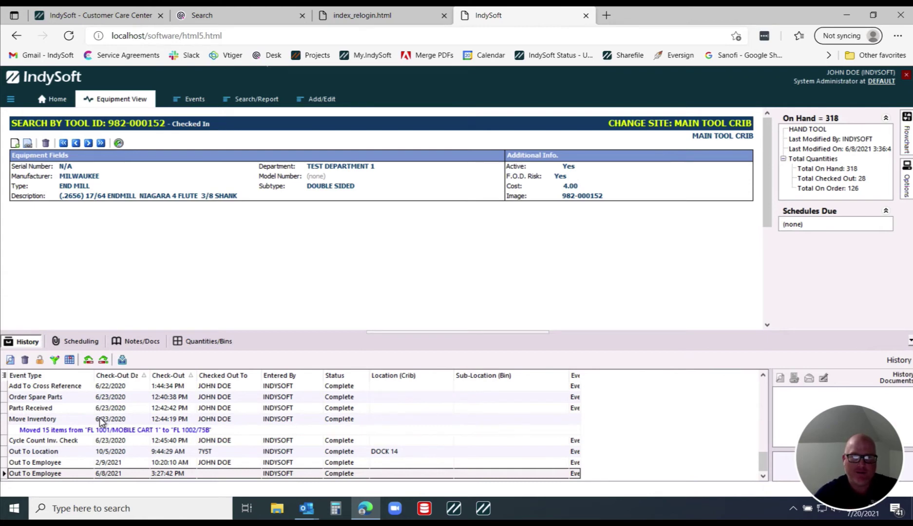
left_click(64, 399)
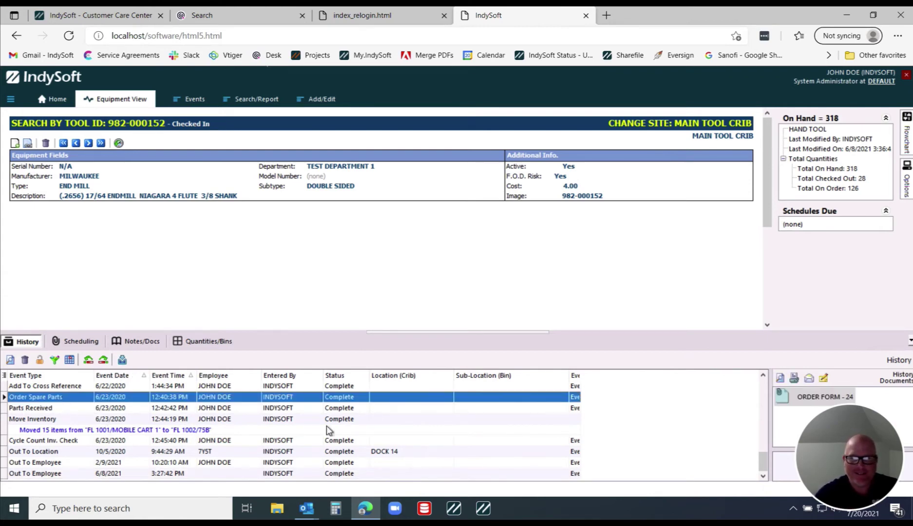
left_click(428, 302)
scroll(507, 303, "down", 4)
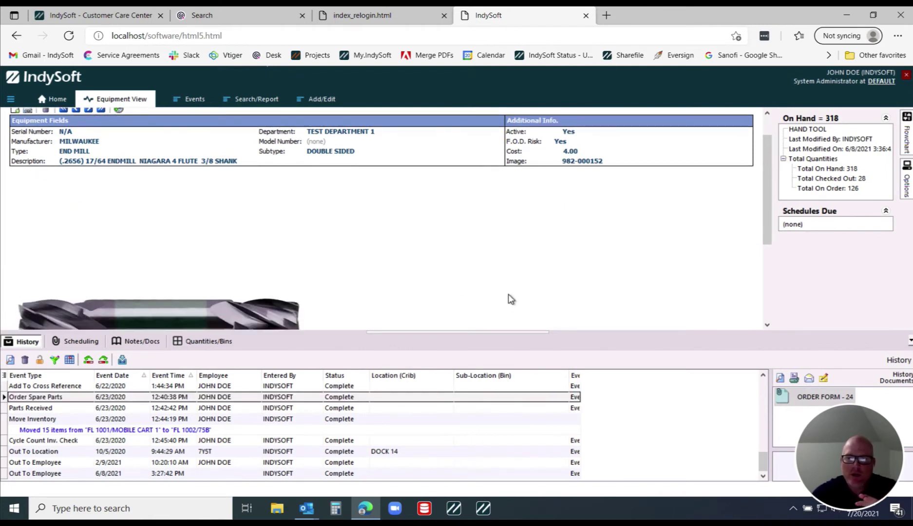
left_click(217, 342)
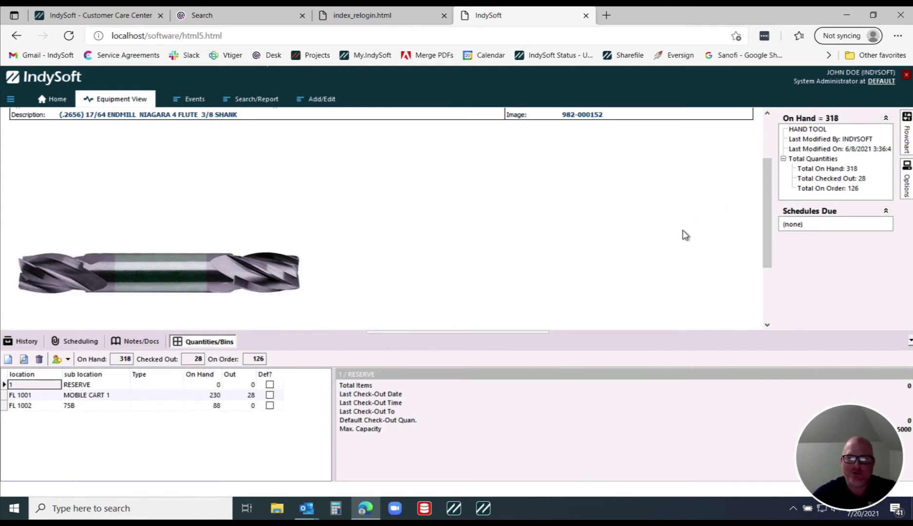
scroll(683, 230, "up", 2)
scroll(682, 231, "up", 1)
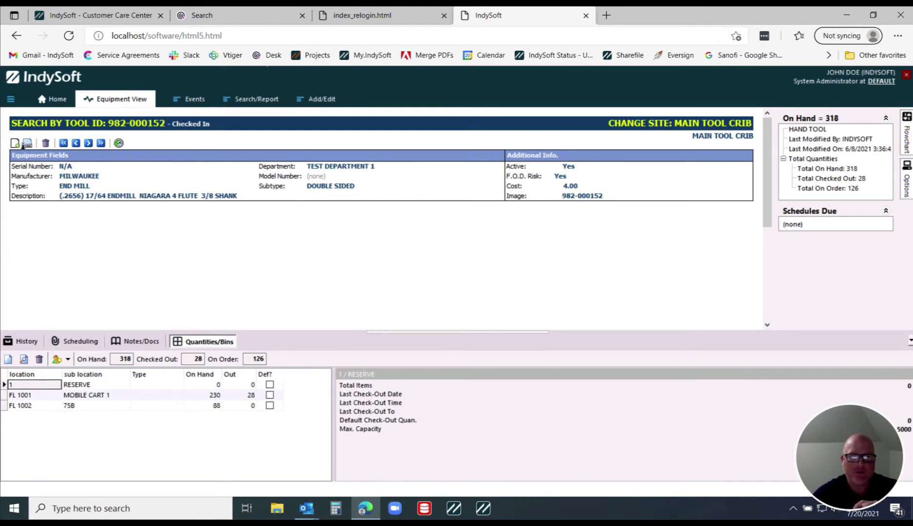
Step: Open the FLASH SAFETY GLASSES - A record in the MAIN TOOL CRIB from the recently viewed equipment
left_click(118, 143)
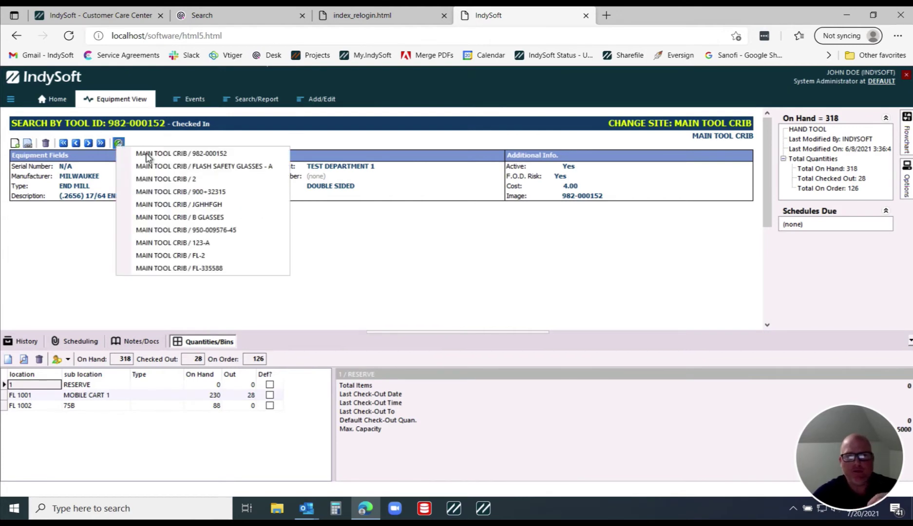
left_click(204, 167)
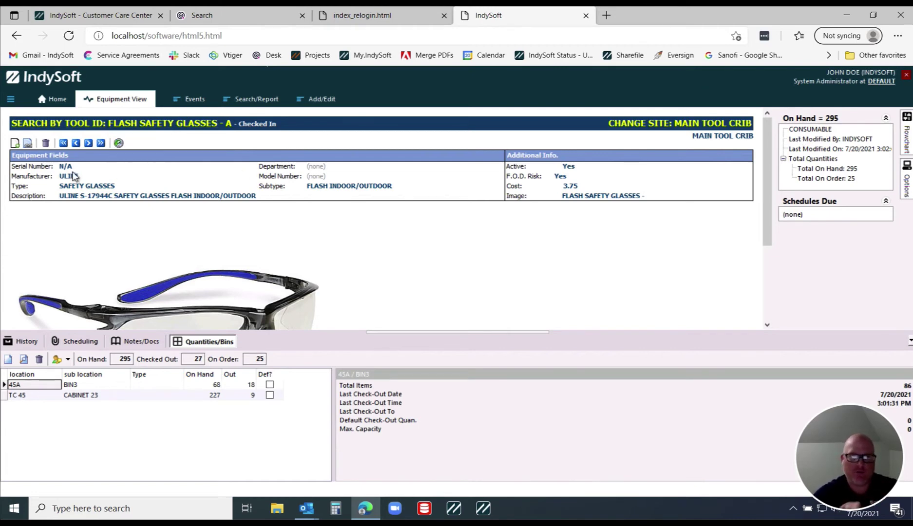
Step: Look through the equipment groups offered for a new MAIN TOOL CRIB record, leaving without creating one
left_click(15, 144)
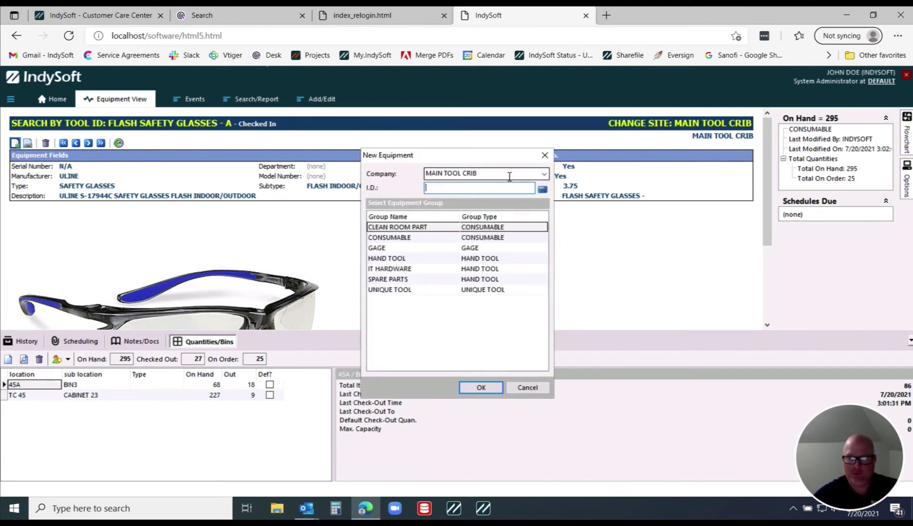
left_click(403, 241)
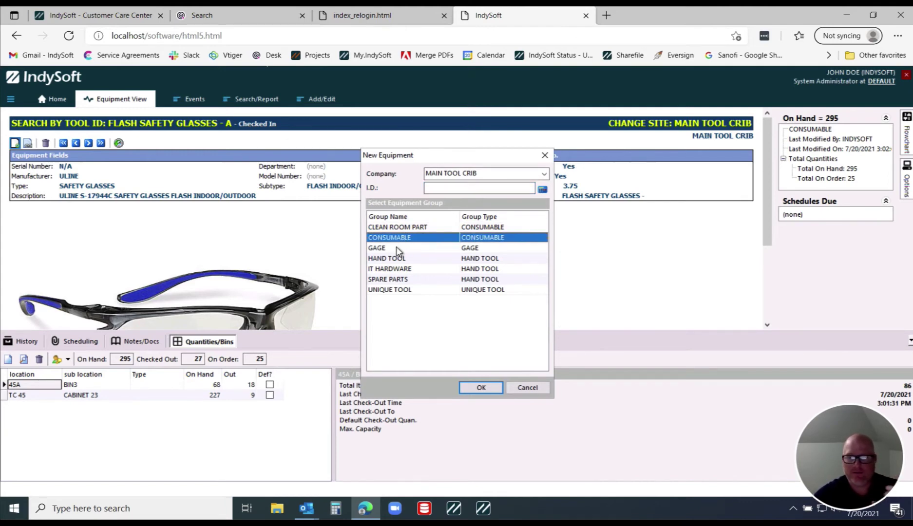
left_click(396, 248)
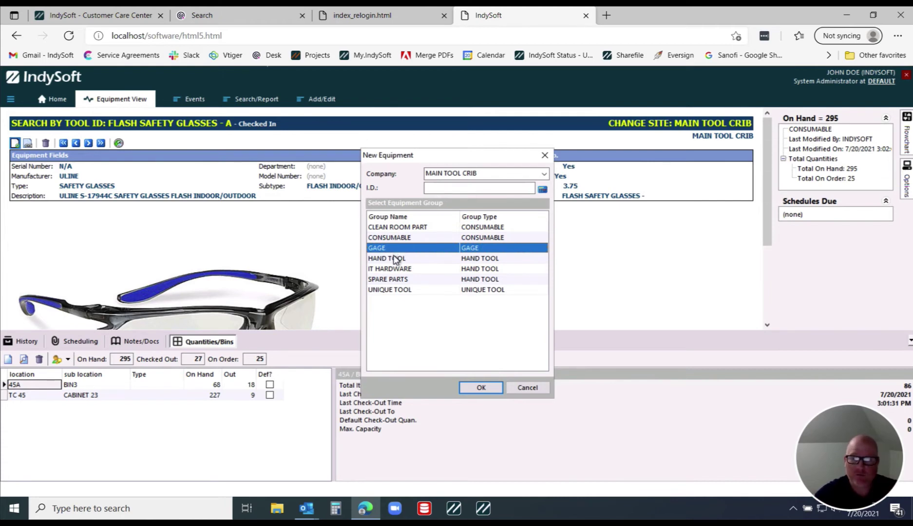
left_click(395, 259)
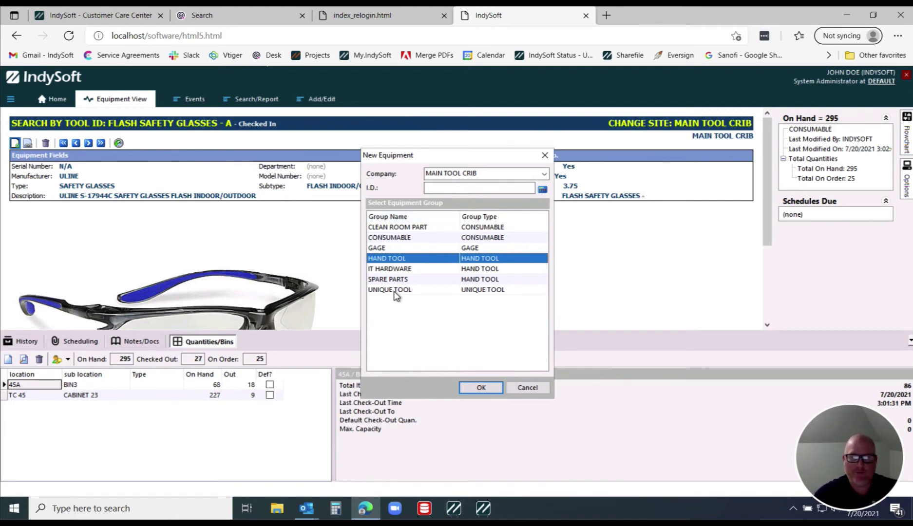
left_click(381, 270)
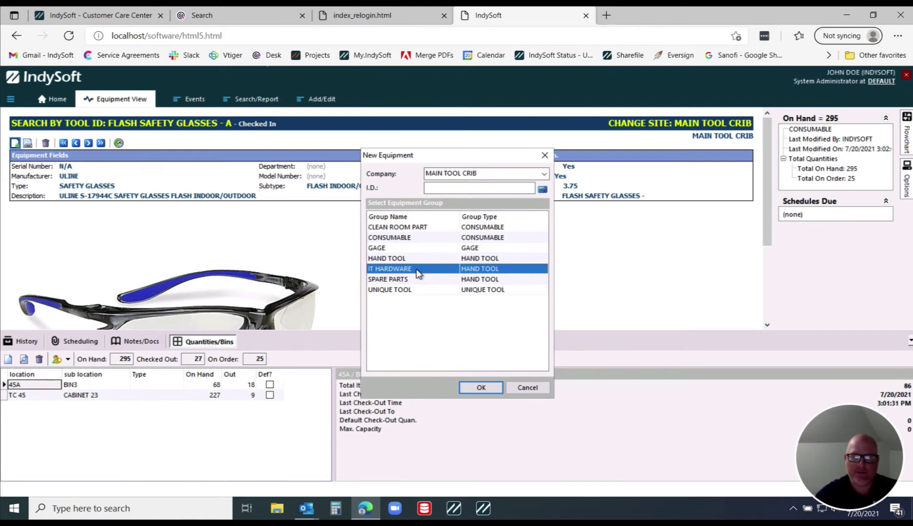
left_click(426, 229)
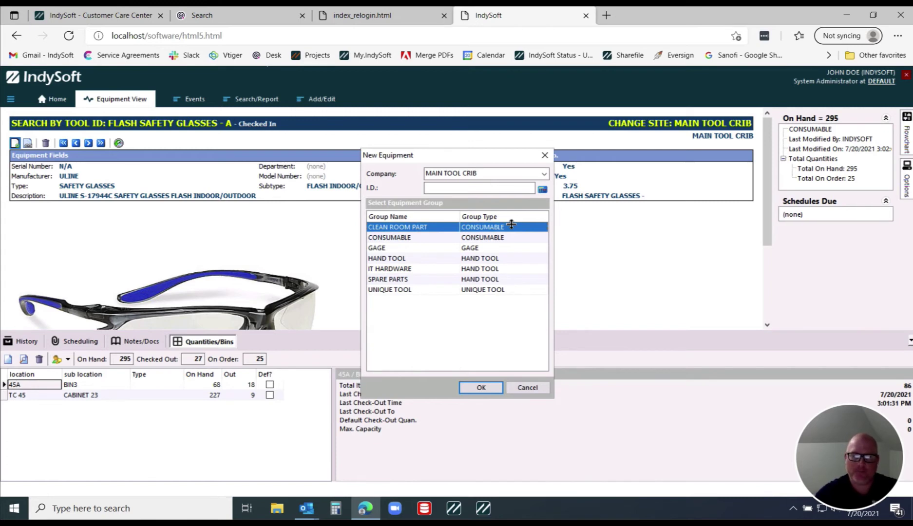
left_click(526, 385)
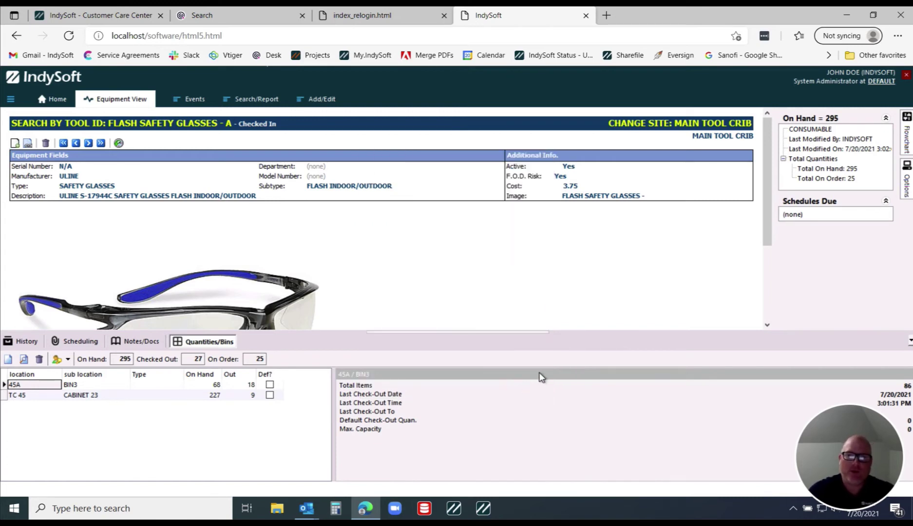
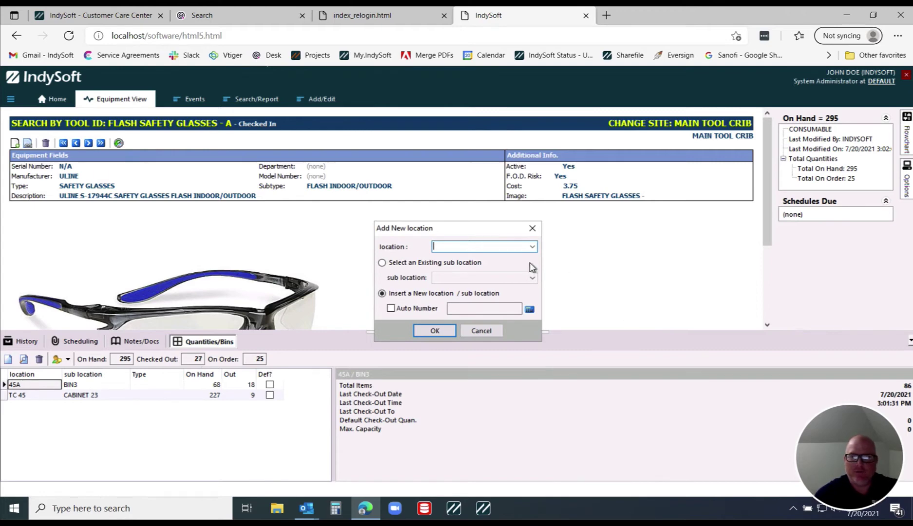
Step: Choose location FL 1003 with an existing sub location for the safety glasses and open the sub location editor
left_click(532, 247)
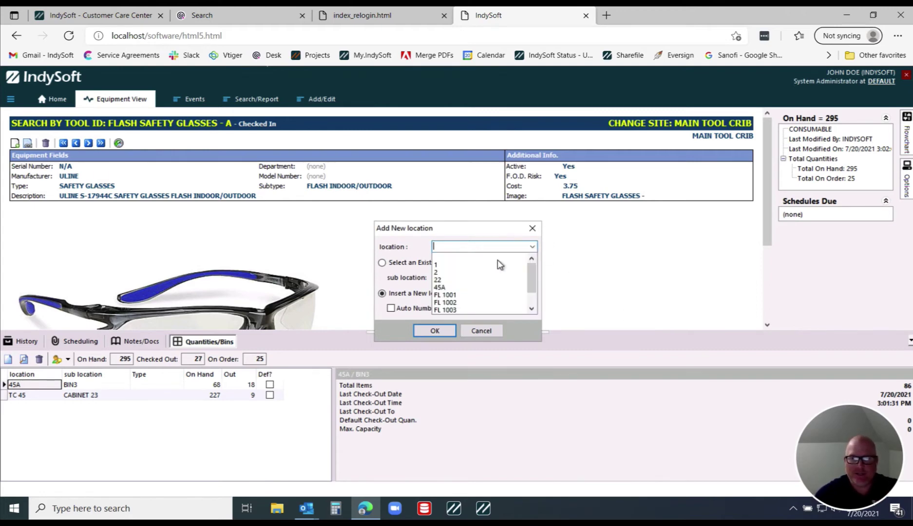
left_click(445, 310)
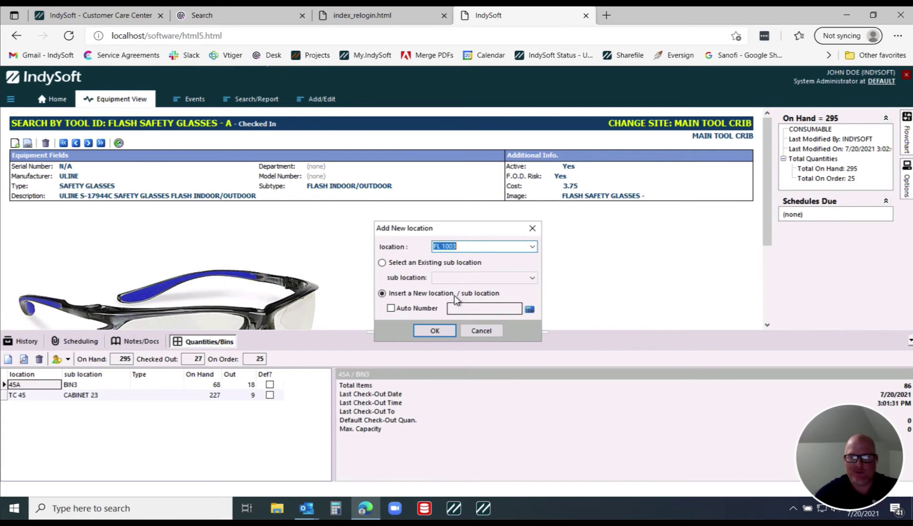
left_click(396, 264)
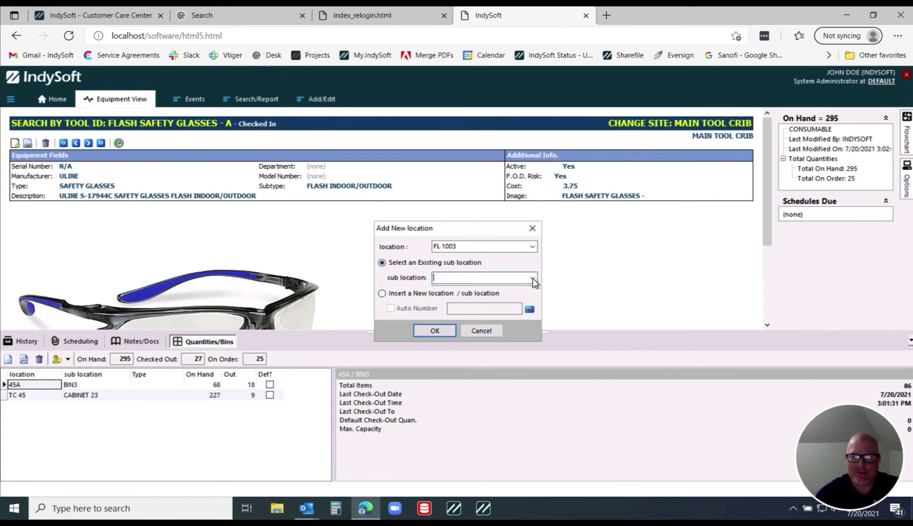
left_click(435, 331)
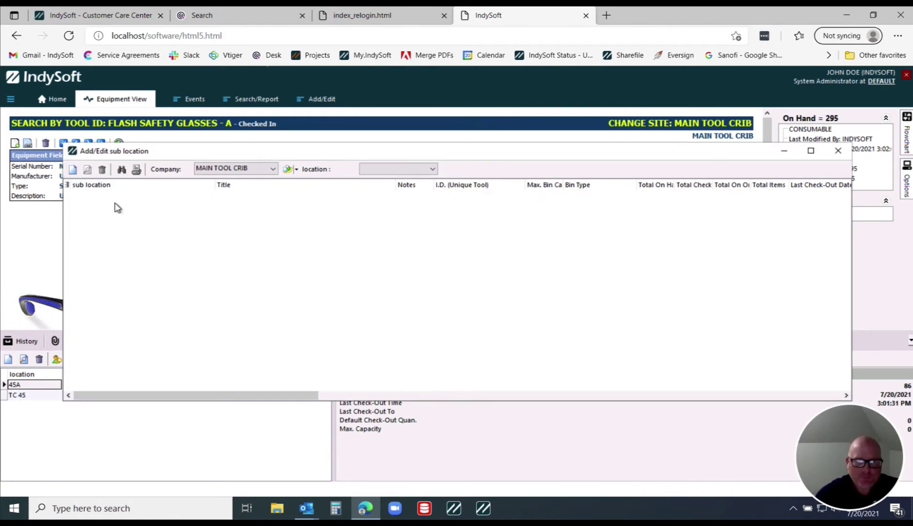
Step: Create sub location TEST CART 1 under location FL 1003 for the safety glasses, with an initial on-hand quantity of 25
left_click(73, 171)
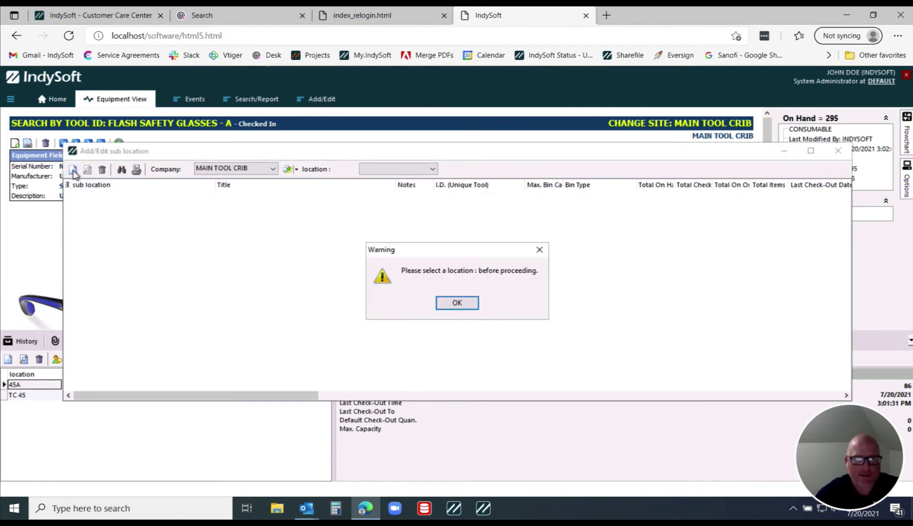
left_click(456, 303)
left_click(428, 169)
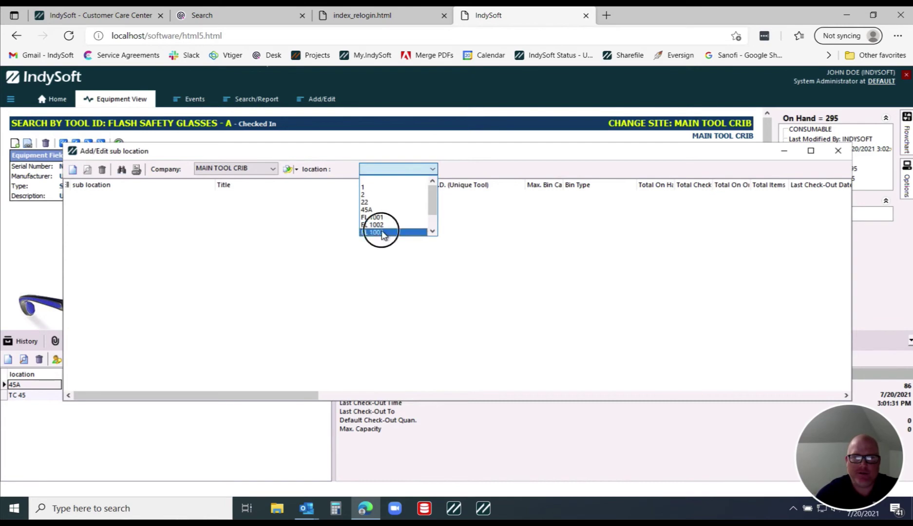
left_click(382, 233)
left_click(73, 169)
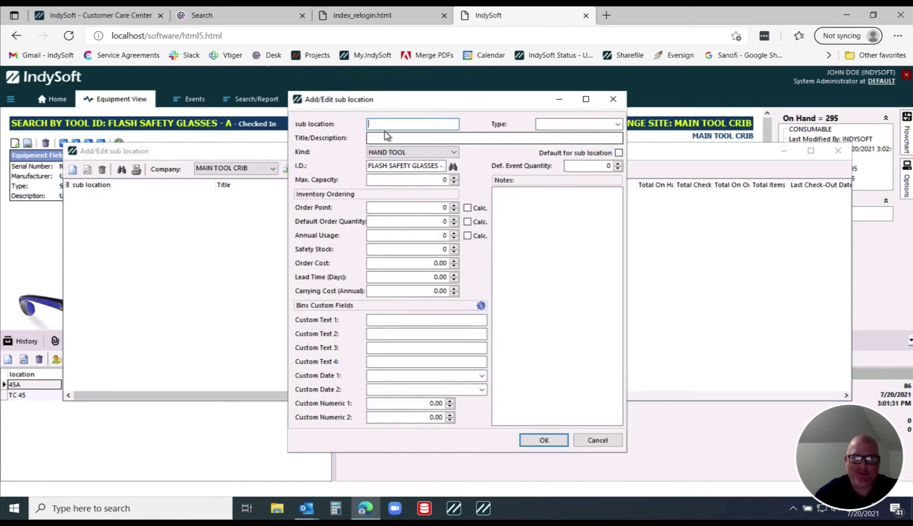
type("TEST CART 1")
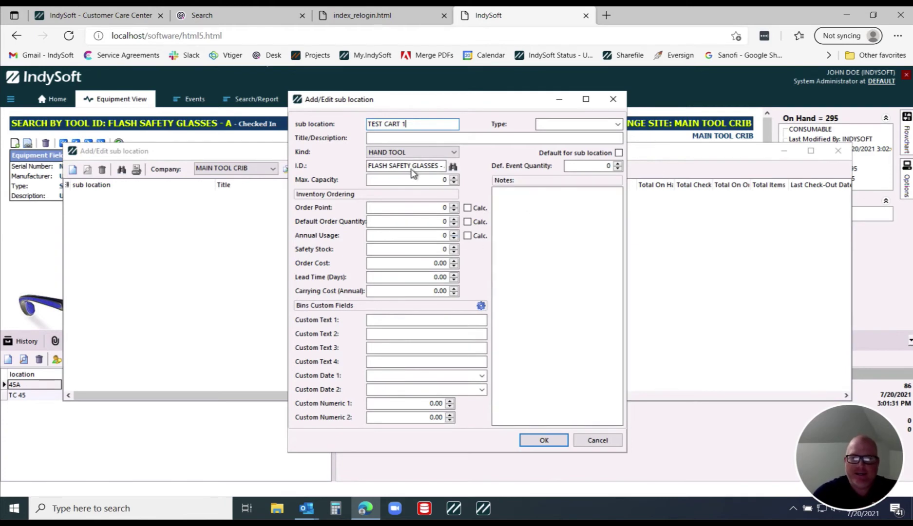
left_click(443, 250)
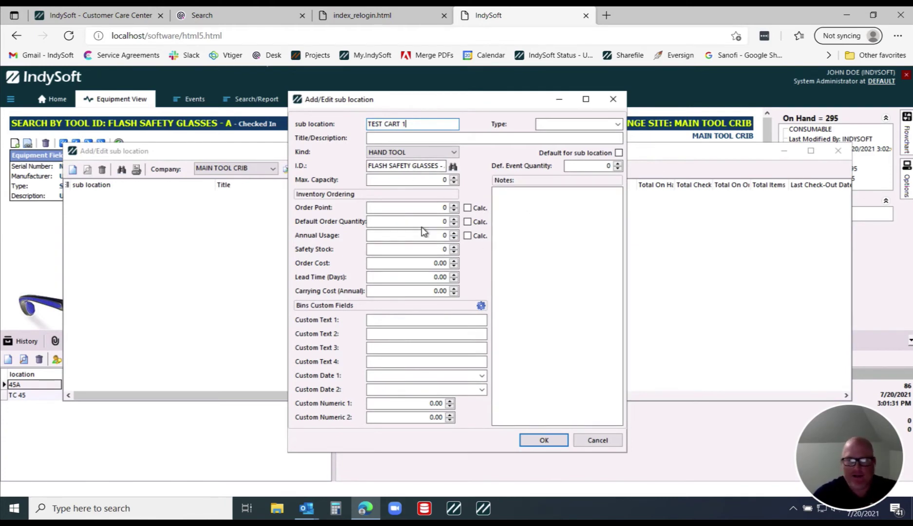
left_click(434, 207)
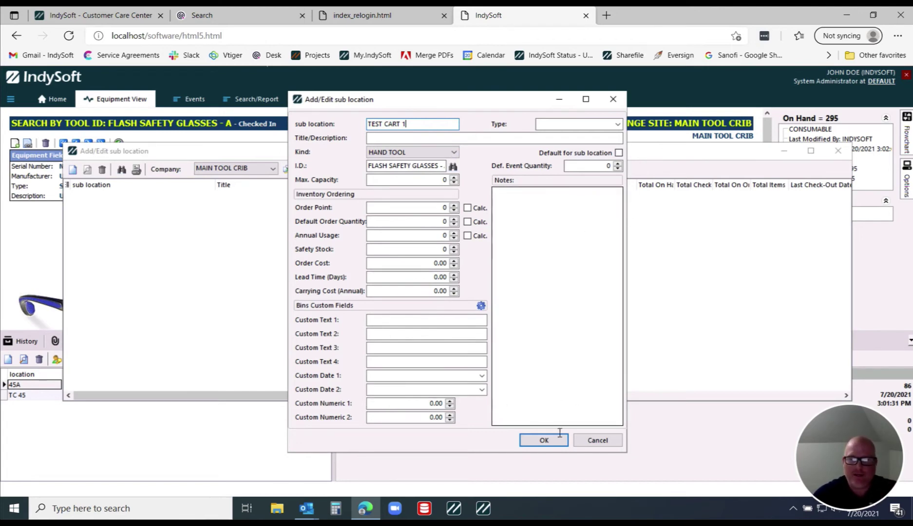
left_click(545, 440)
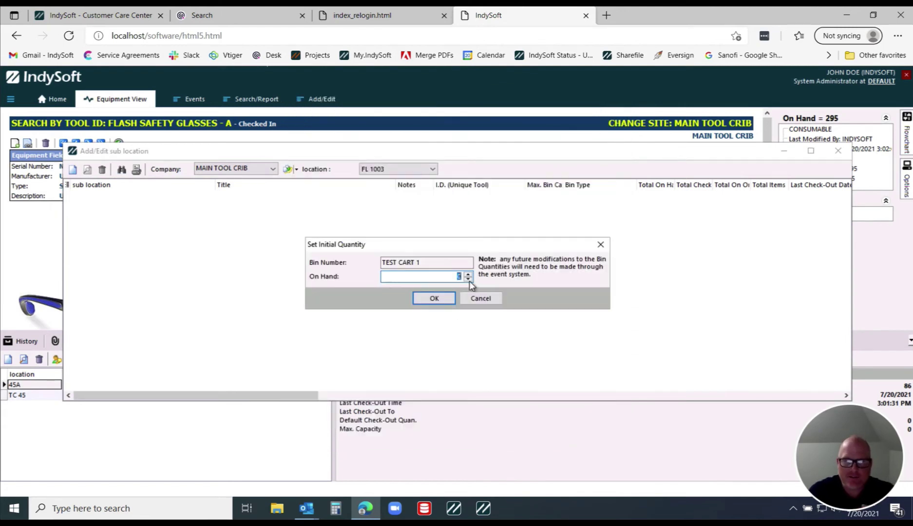
type("10")
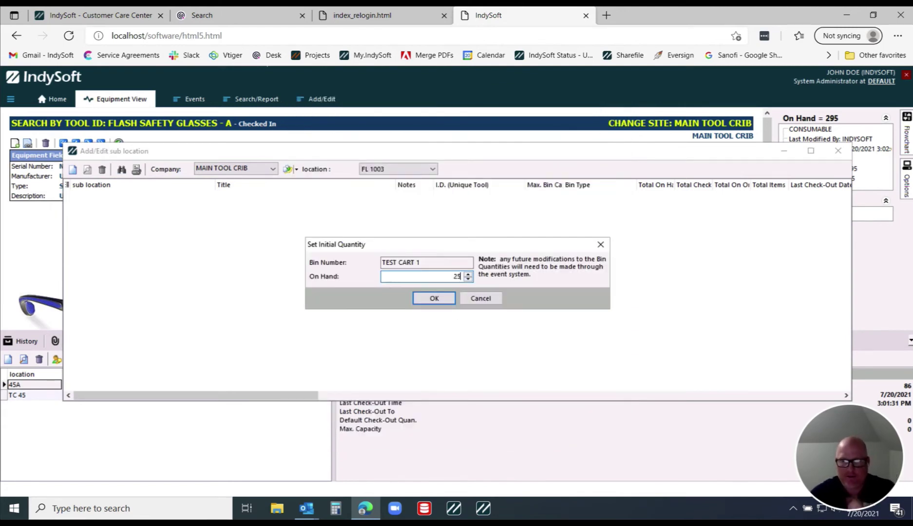
left_click(434, 298)
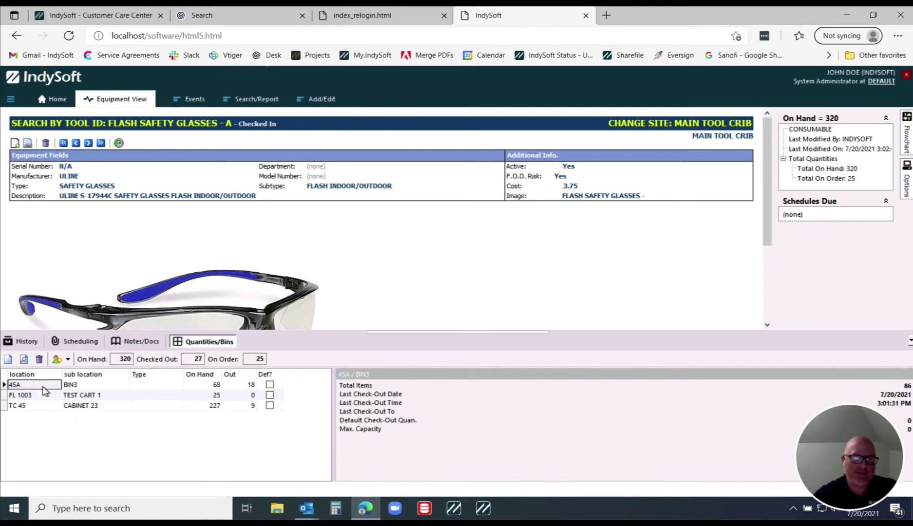
Step: Review the safety glasses' event history and launch a check-out from the home page with Location as the destination
left_click(23, 344)
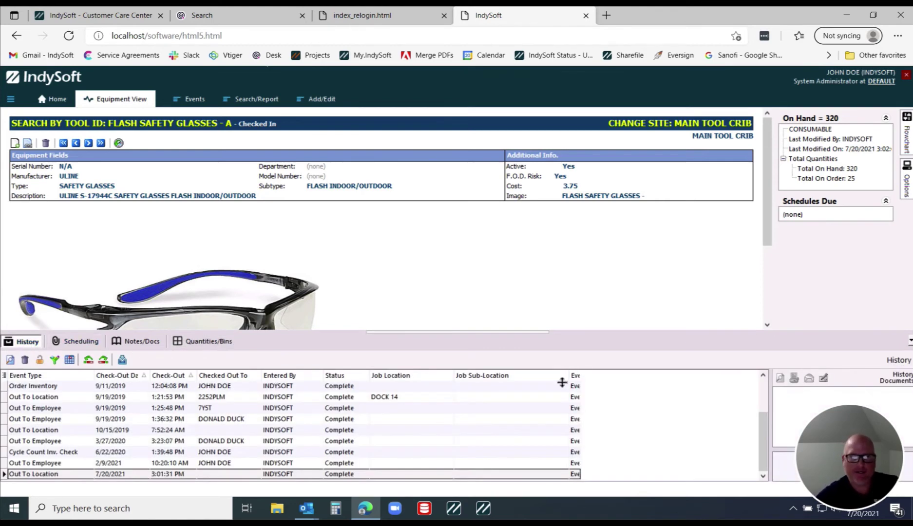
left_click(55, 101)
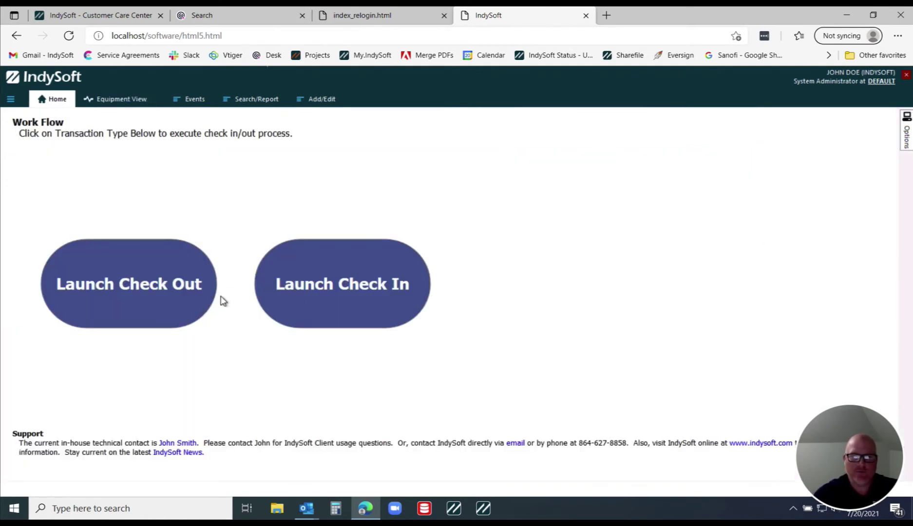
left_click(158, 285)
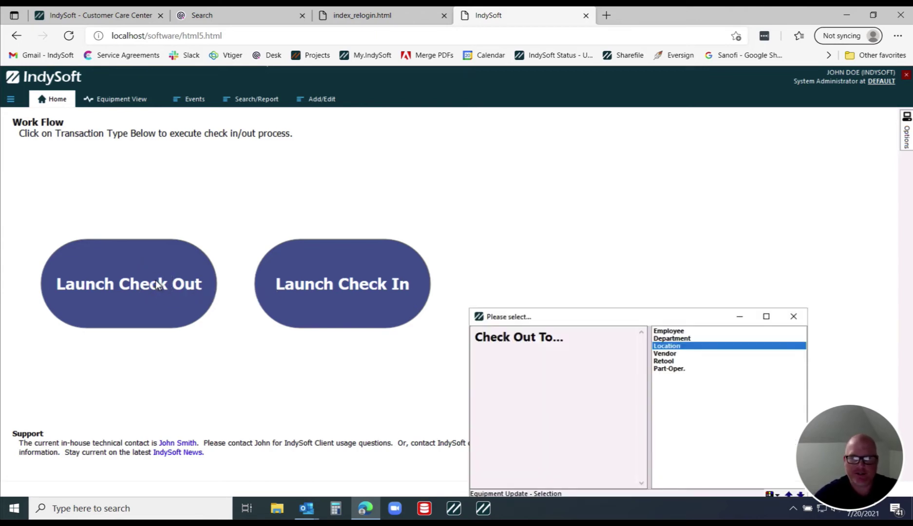
left_click_drag(620, 316, 467, 183)
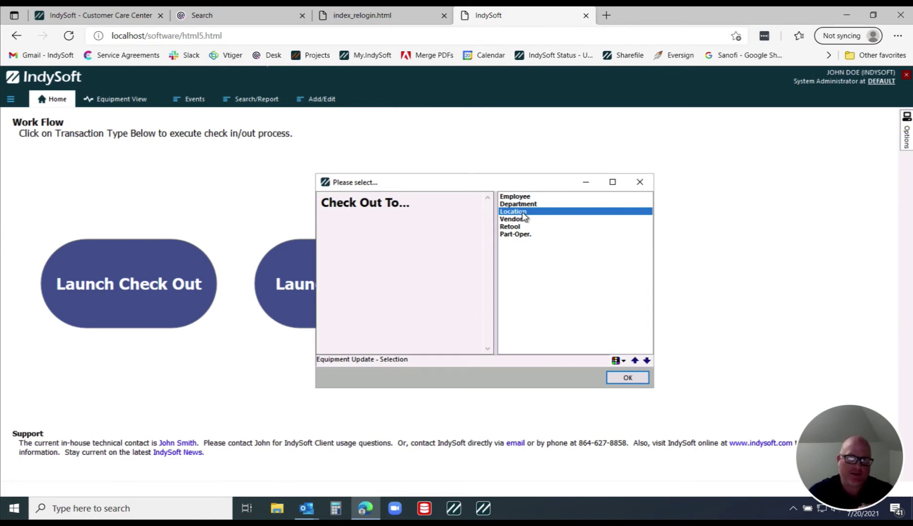
left_click(624, 373)
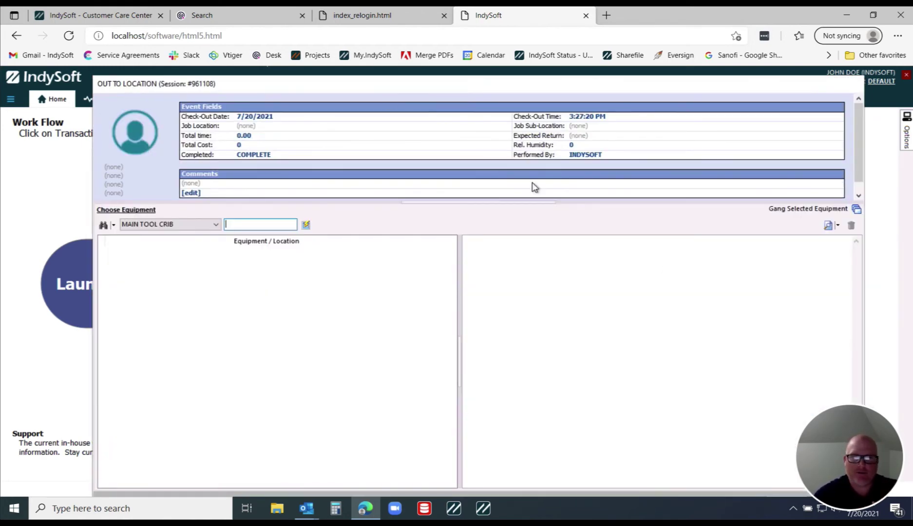
Step: Add 5 FLASH SAFETY GLASSES - A from location 45A, sub location BIN3, to the check-out and set it as checked out to INDYSOFT
left_click(247, 224)
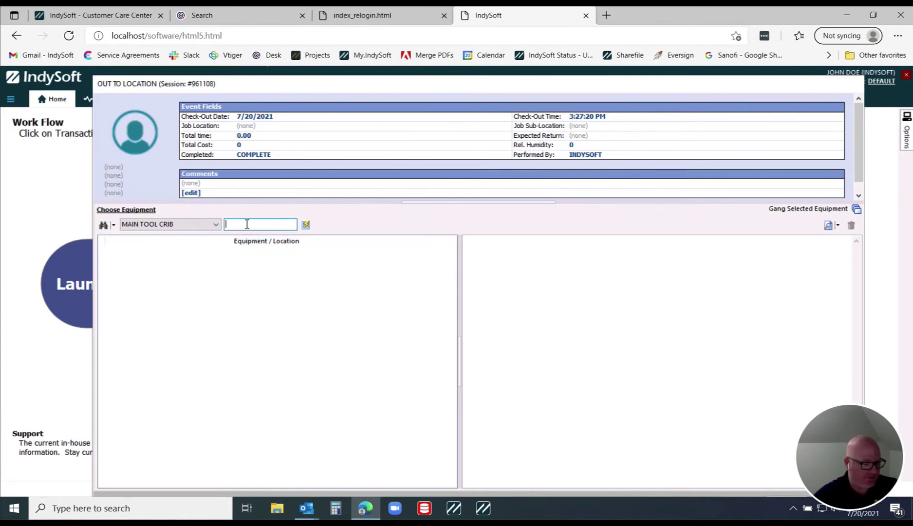
key("Return")
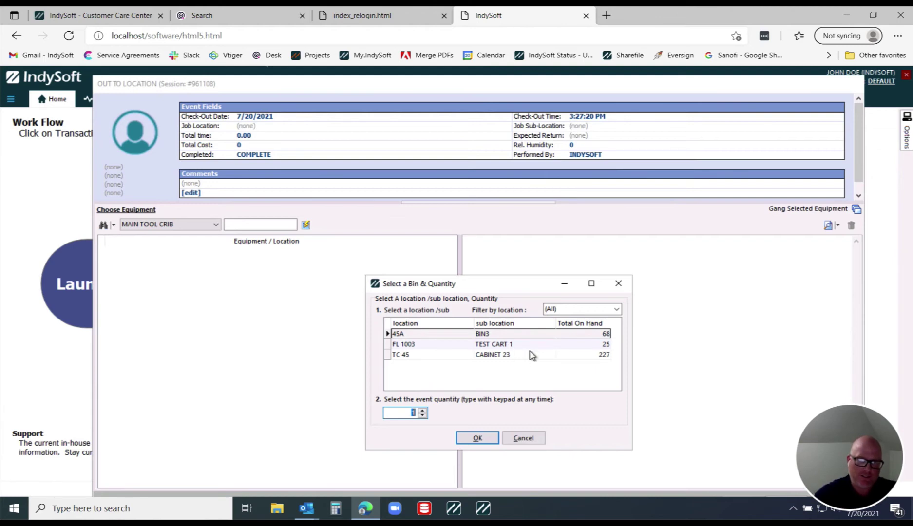
left_click(406, 334)
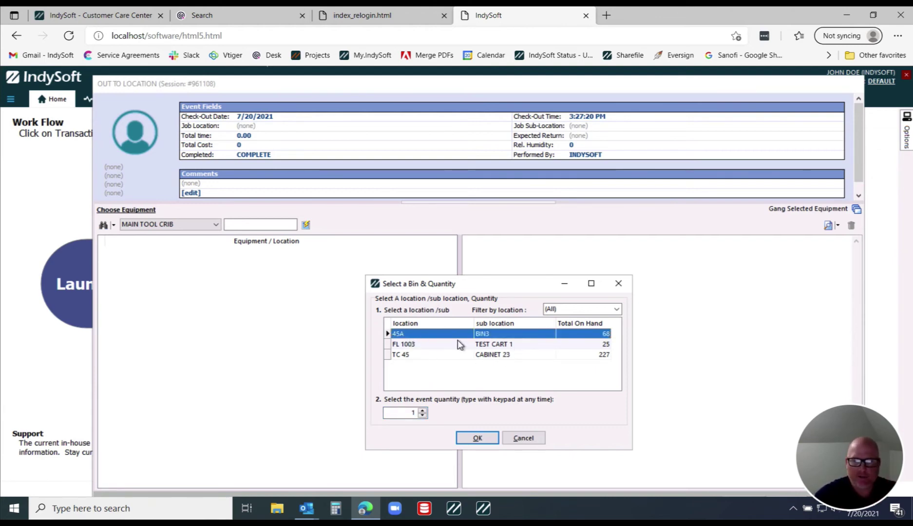
left_click(485, 426)
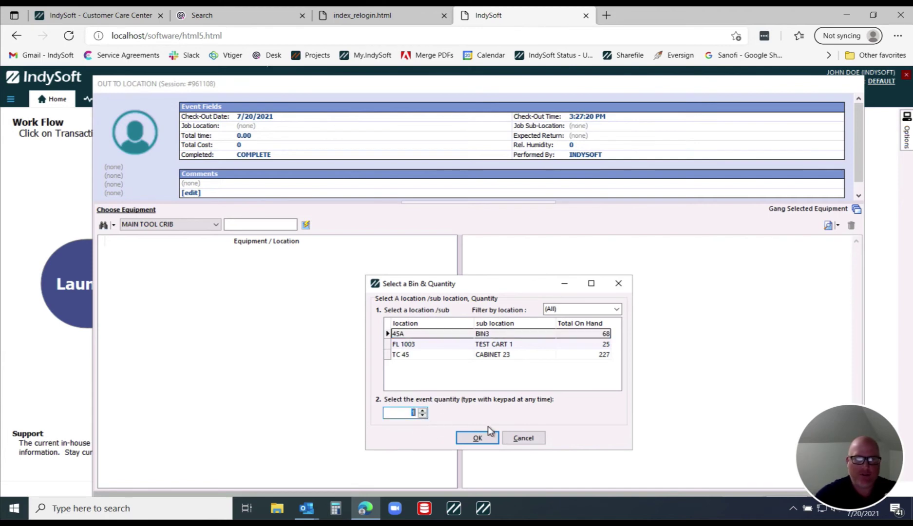
type("5")
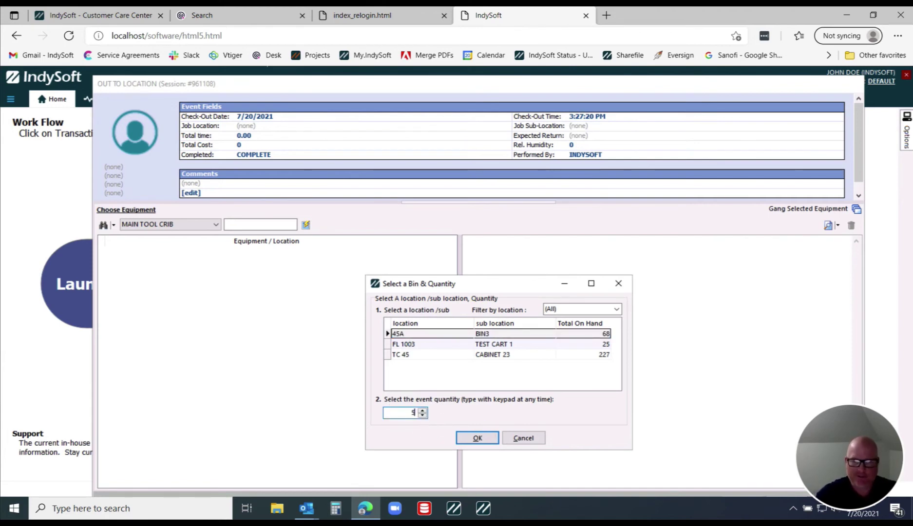
left_click(476, 437)
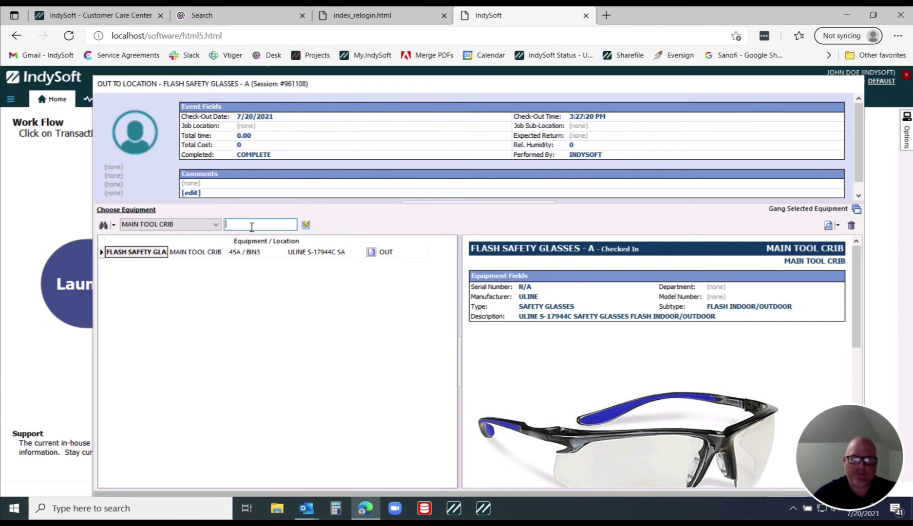
type("INDYSOFT")
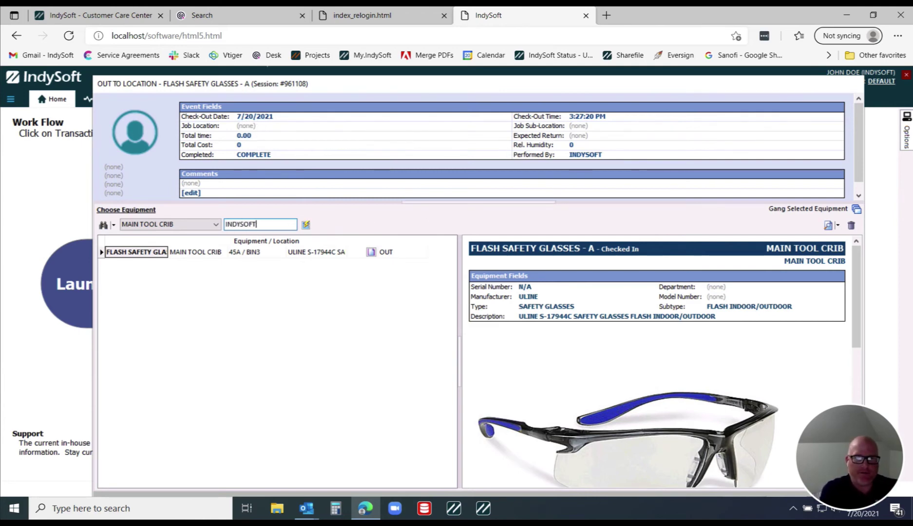
key("Return")
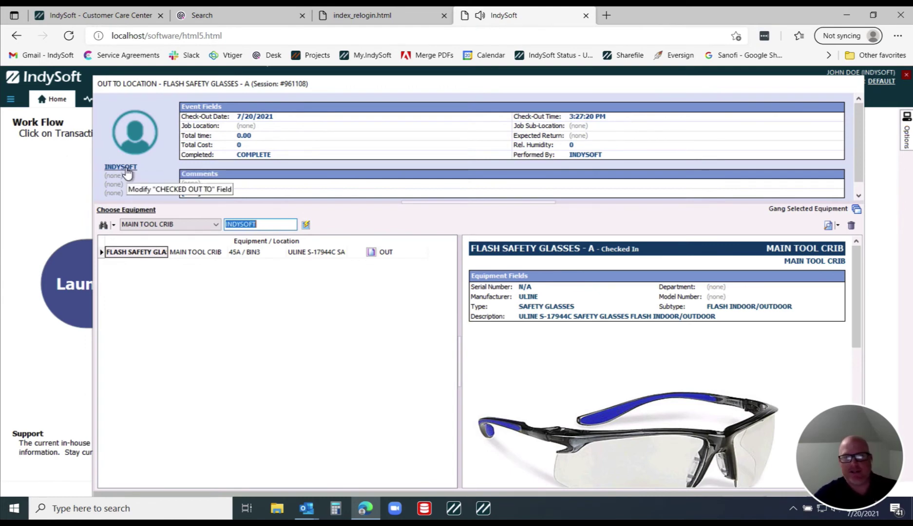
Step: Look through the job locations offered for the check-out without choosing one, and finish the check-out event
left_click(253, 129)
left_click(447, 152)
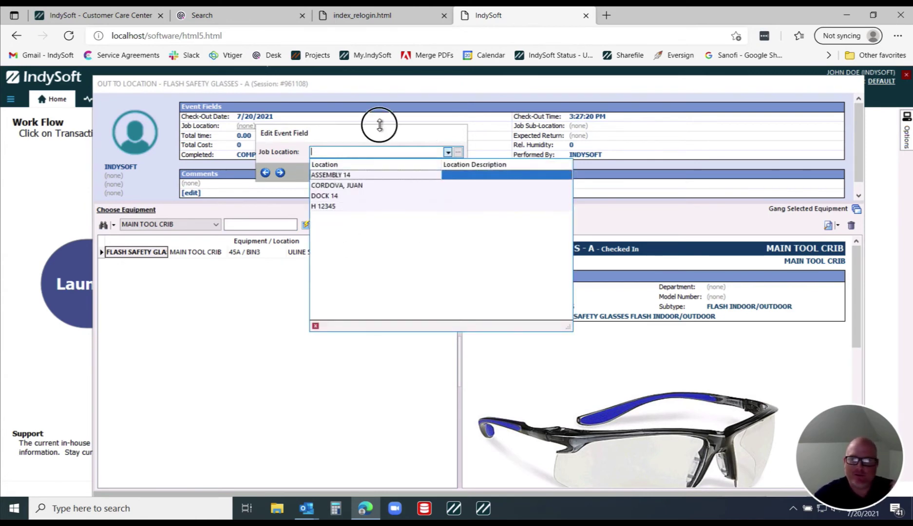
left_click(394, 129)
left_click(458, 173)
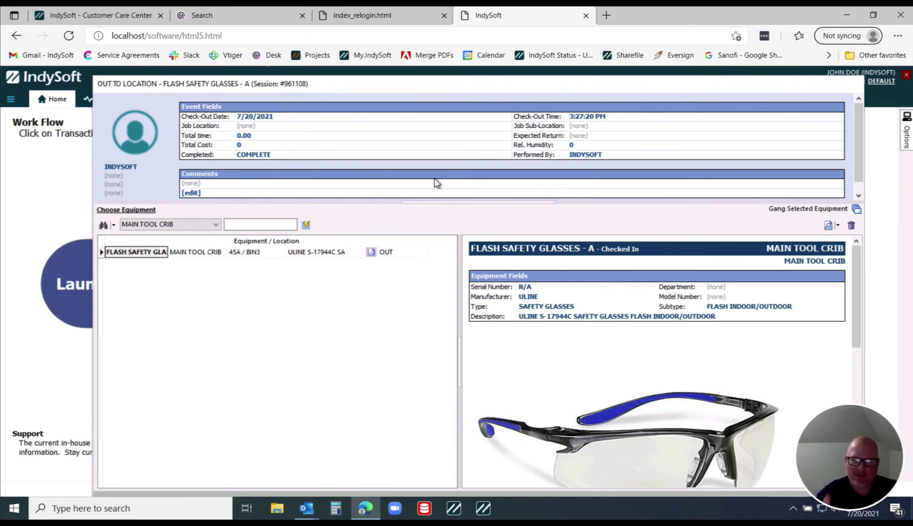
double_click(600, 86)
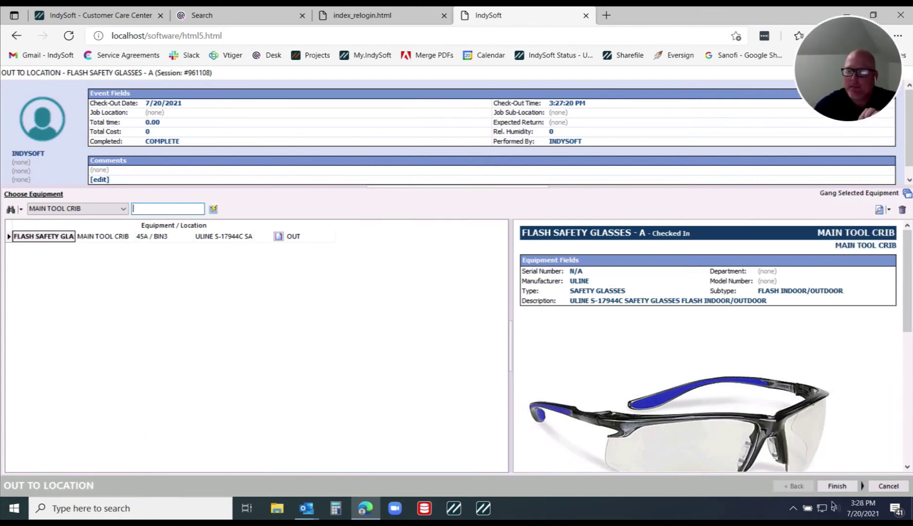
left_click(837, 486)
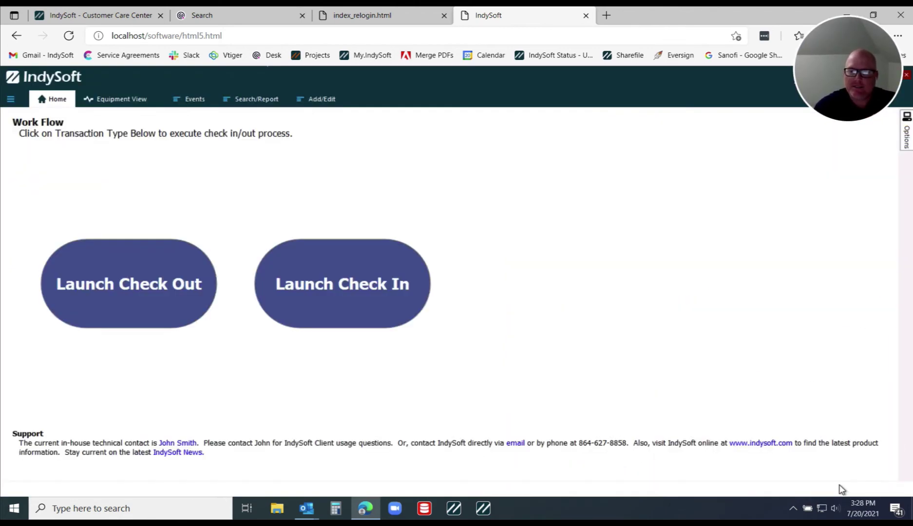
Step: Review the newest Out To Location event in the safety glasses' history and the bin quantities for 45A / BIN3
left_click(117, 99)
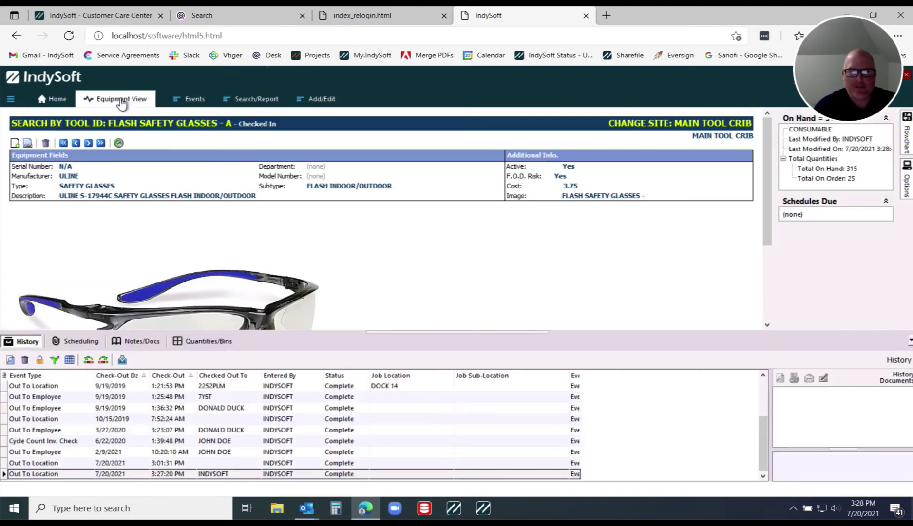
left_click(103, 475)
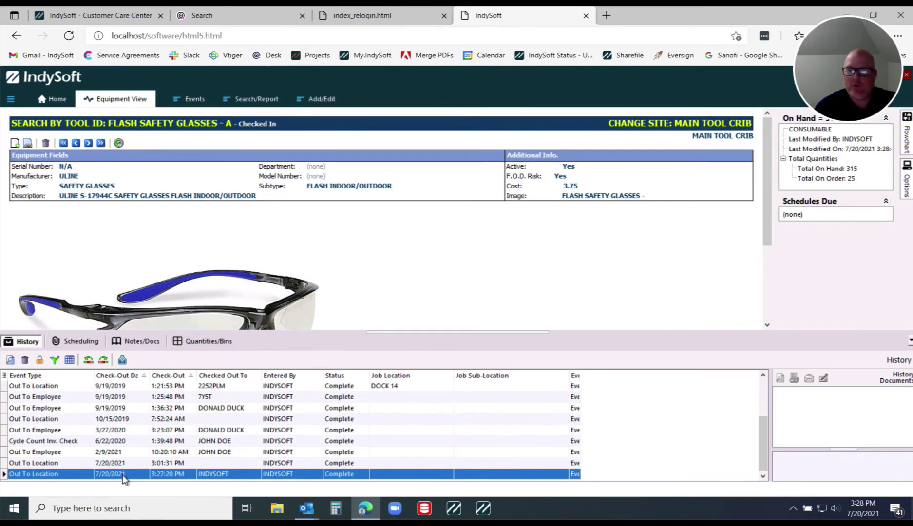
left_click(660, 158)
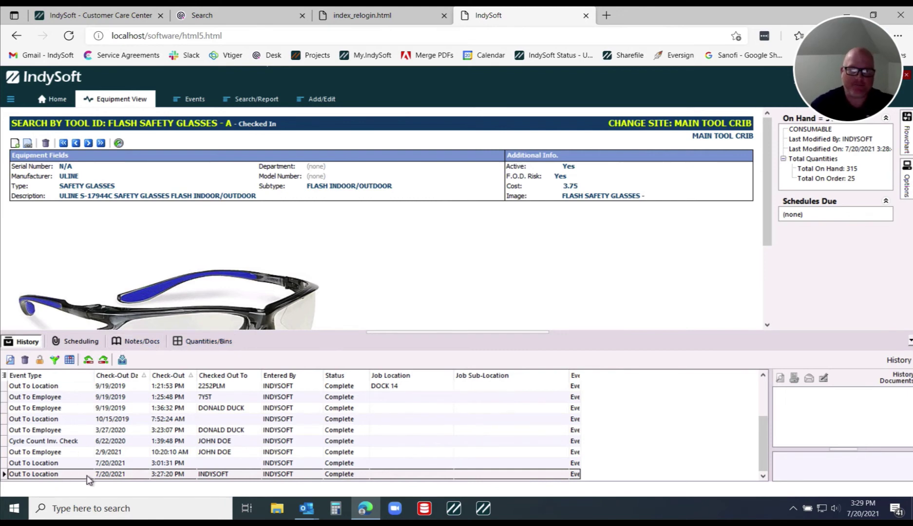
left_click(197, 343)
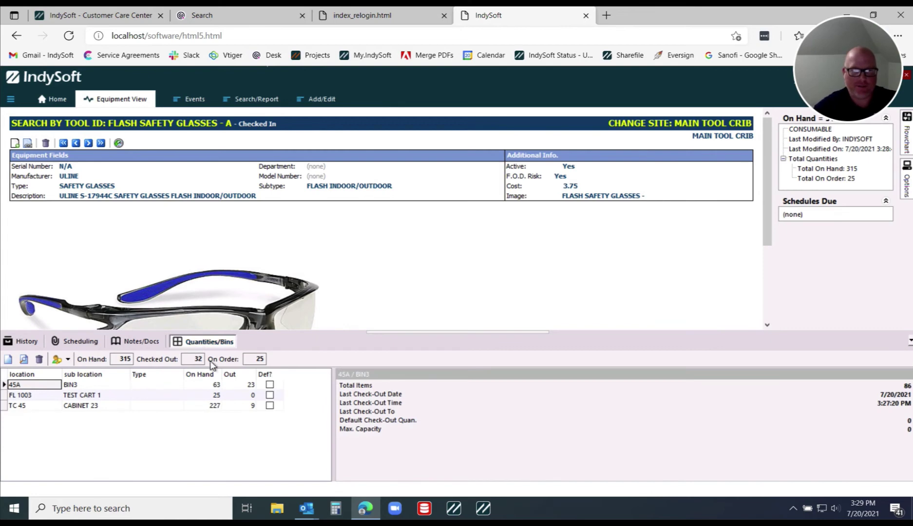
left_click(30, 388)
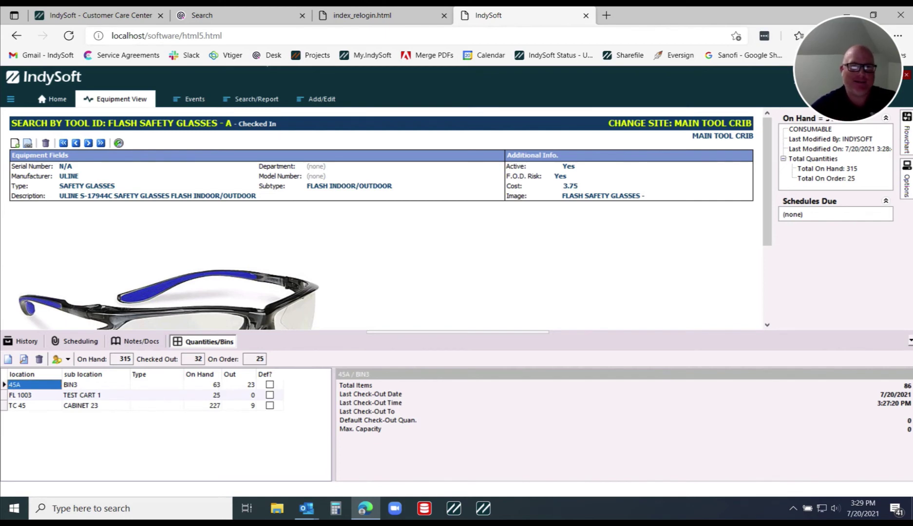
Step: Open the recent MAIN TOOL CRIB record 982-000152 and launch a check-out with Location as the destination
left_click(121, 144)
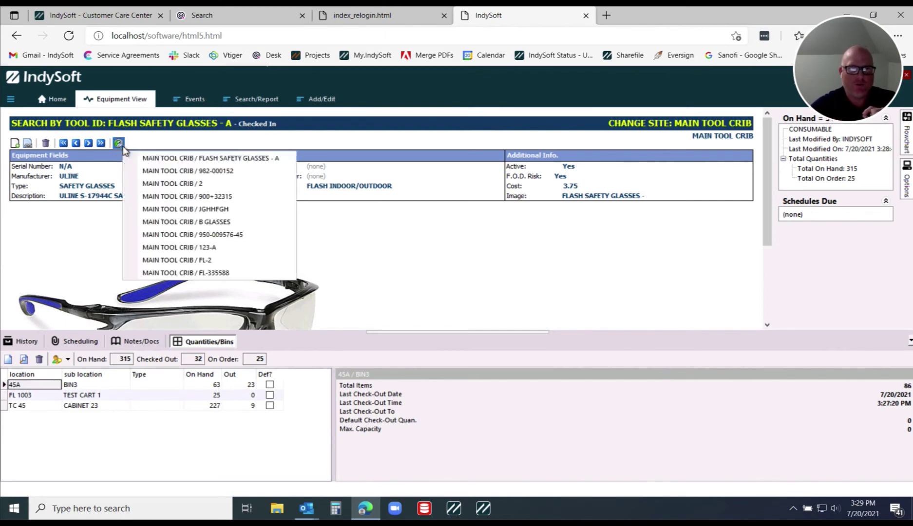
left_click(173, 171)
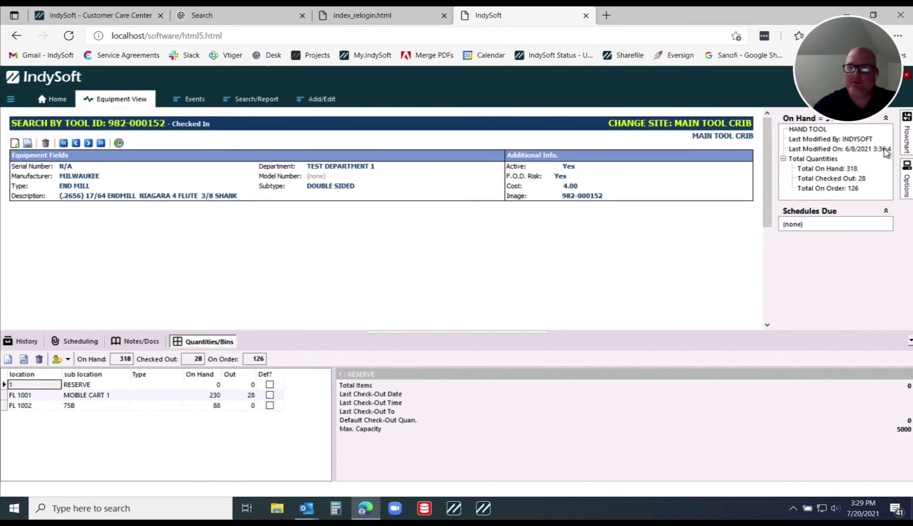
left_click(906, 139)
left_click(635, 215)
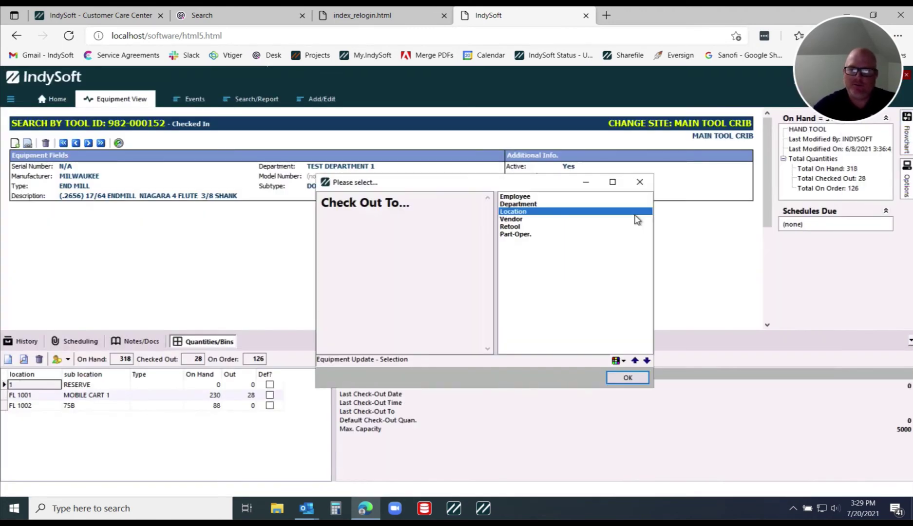
left_click(614, 378)
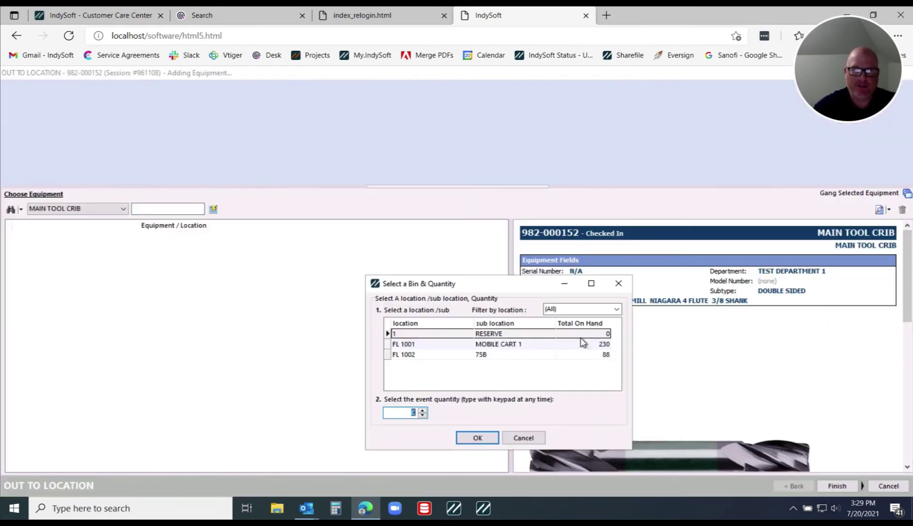
Step: Check out 3 end mills from location FL 1002, sub location 75B, and review that bin's quantities and the event history
left_click(409, 356)
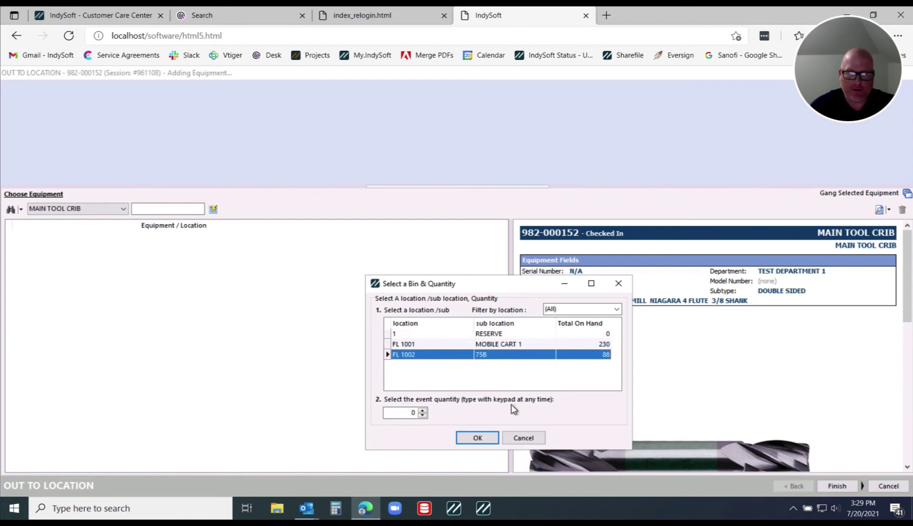
left_click(423, 411)
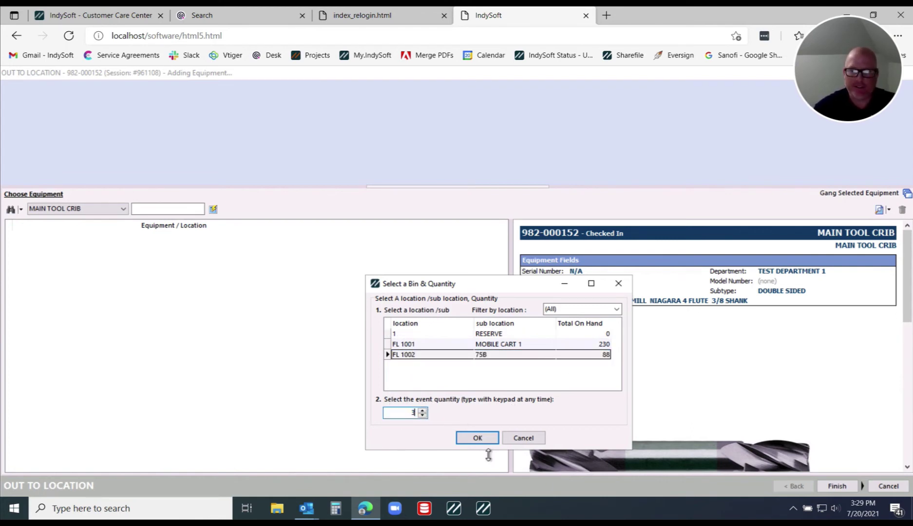
left_click(475, 437)
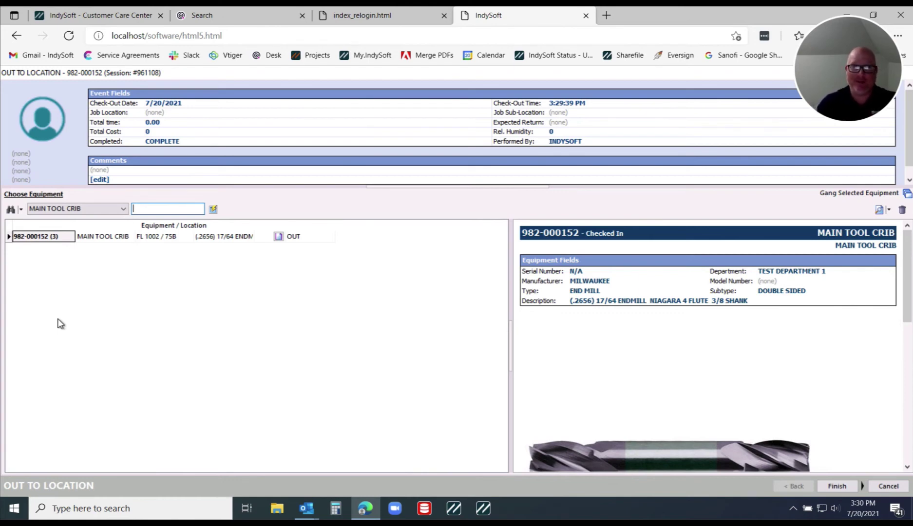
left_click(837, 487)
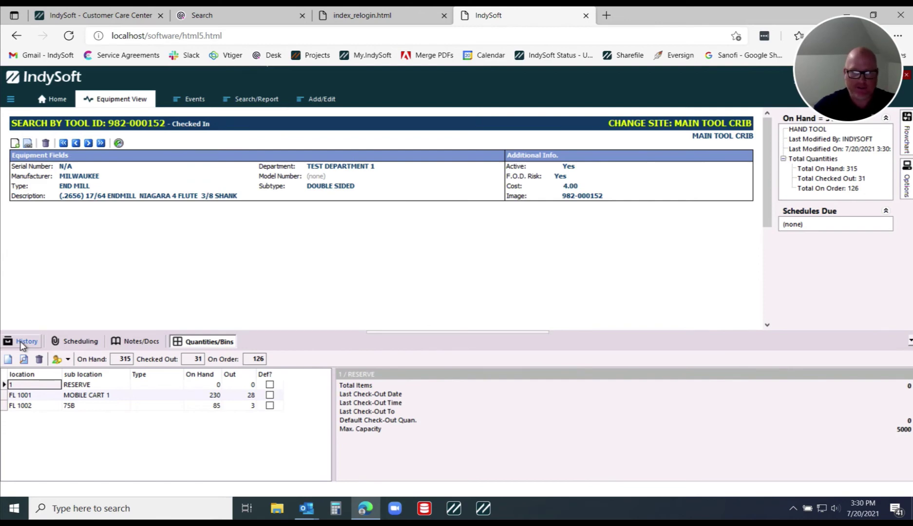
left_click(33, 407)
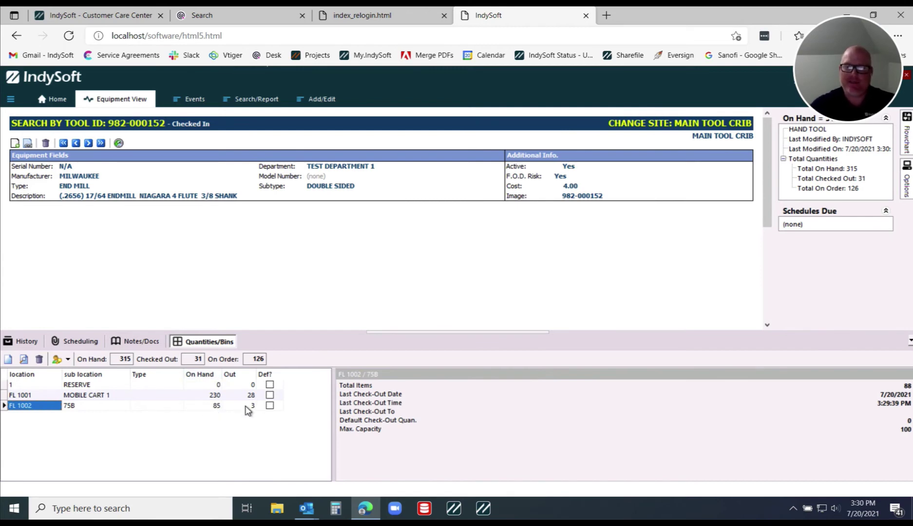
left_click(22, 343)
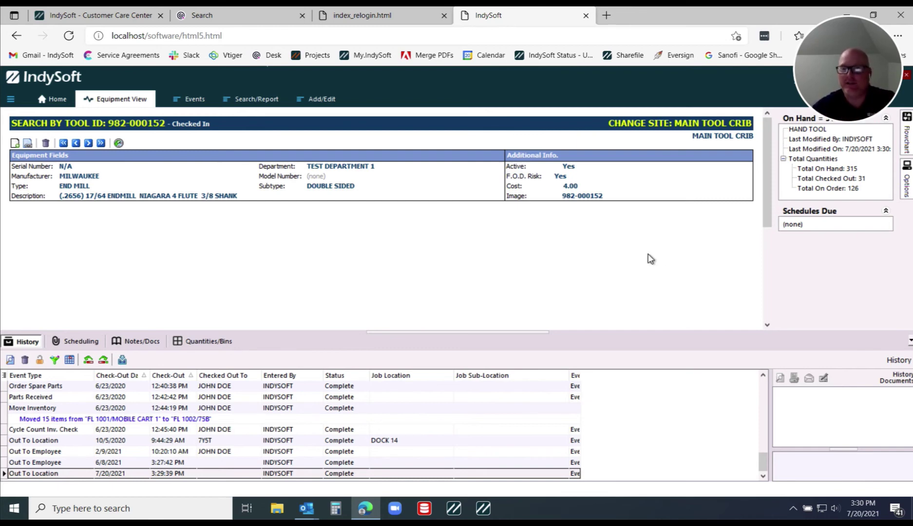
Step: Launch a check-in for end mill 982-000152 with Location as the source
left_click(907, 145)
left_click(822, 218)
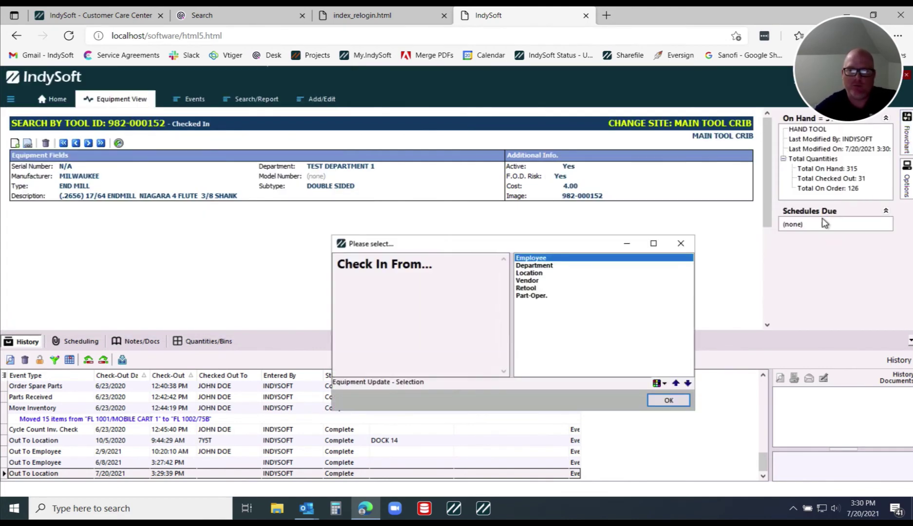
left_click(530, 273)
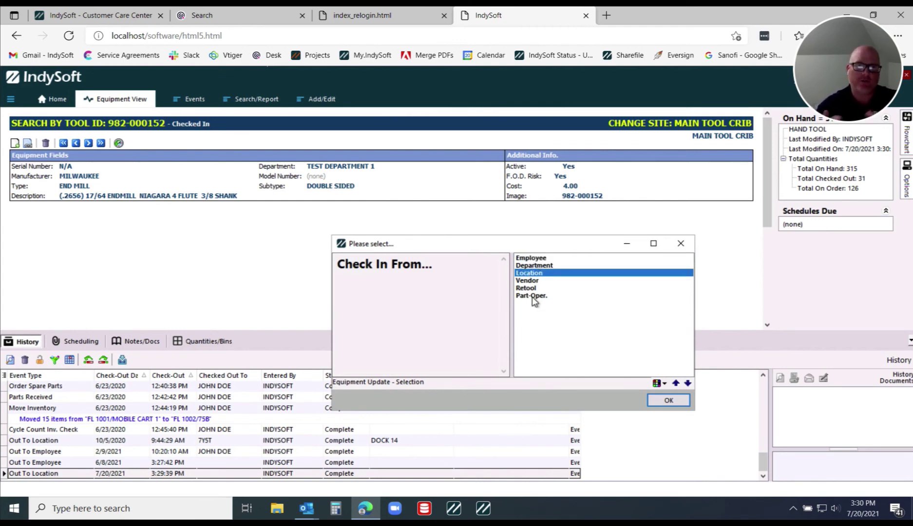
left_click(669, 400)
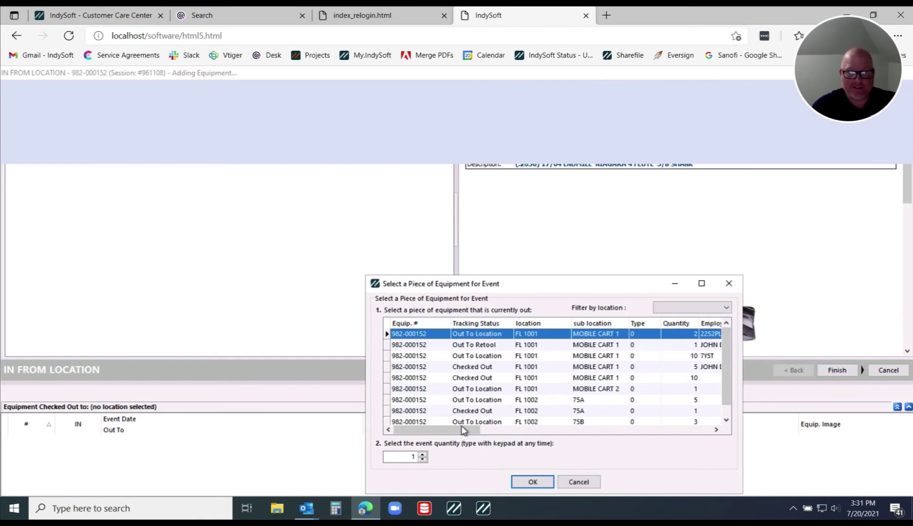
Step: Add the 10-piece Out To Location entry from FL 1001, MOBILE CART 1, to the check-in with an event quantity of 2
left_click(396, 456)
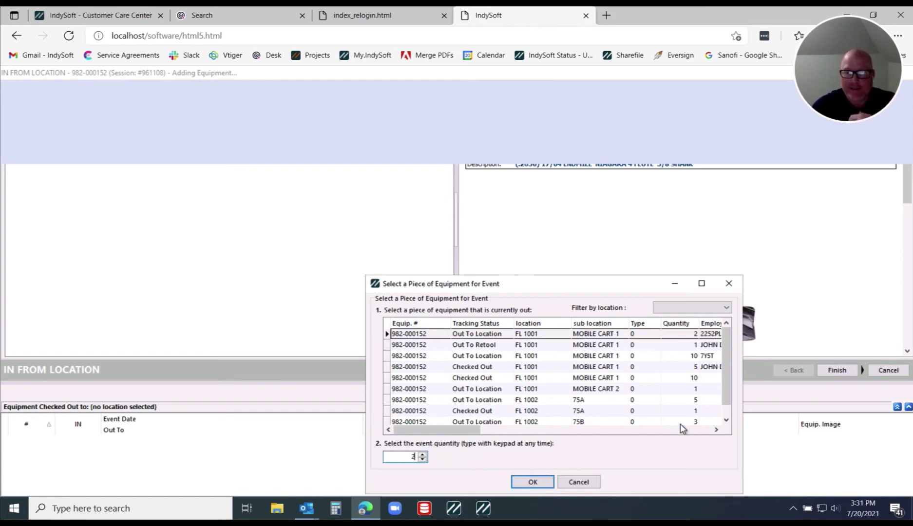
type("2")
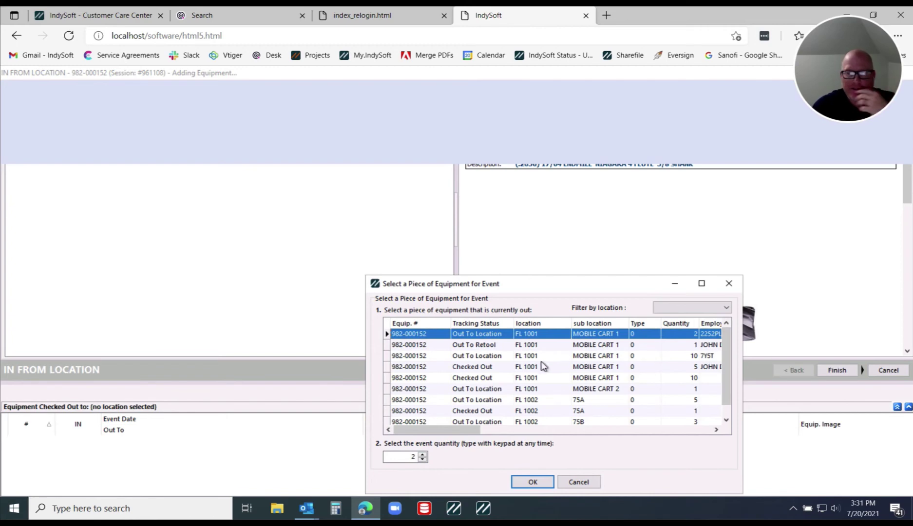
left_click(486, 356)
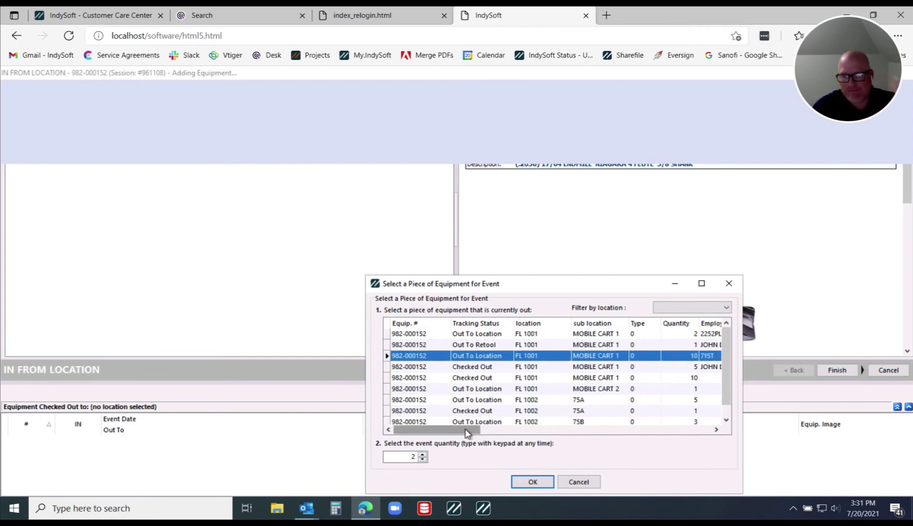
left_click(532, 483)
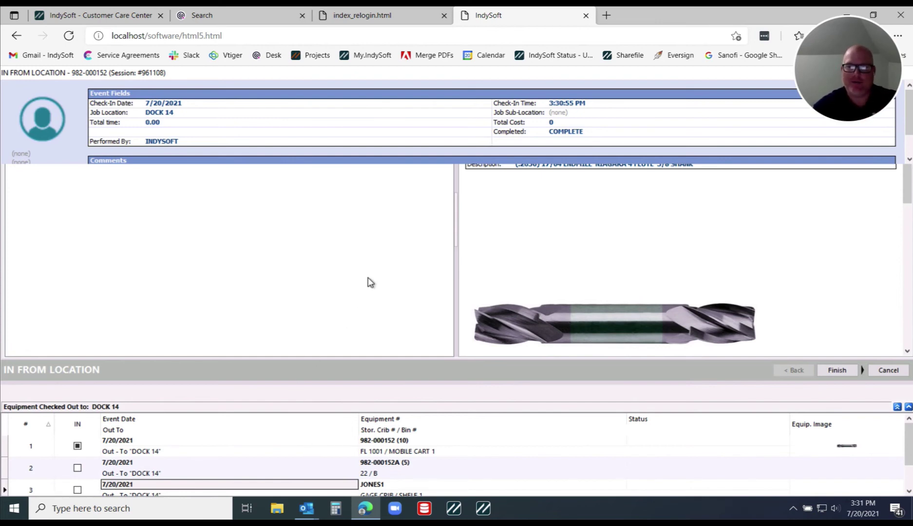
left_click_drag(908, 185, 891, 159)
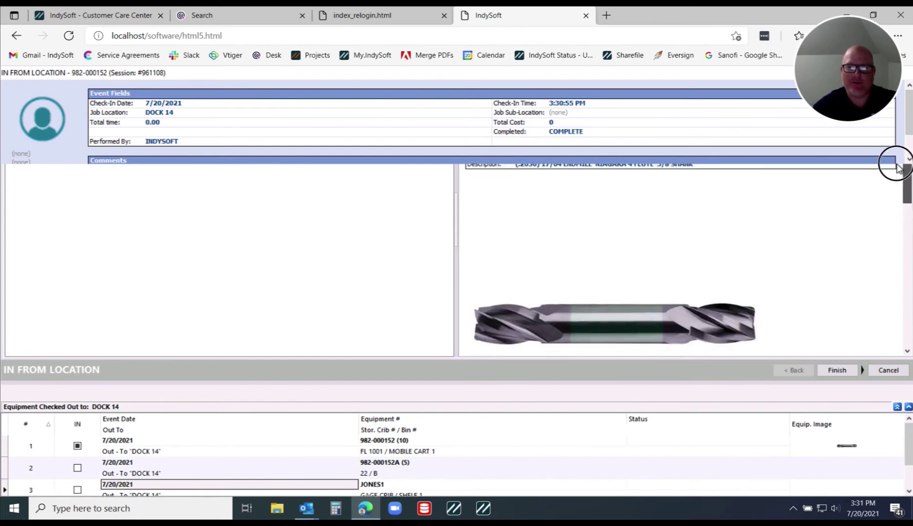
Step: Complete the In From Location check-in for end mill 982-000152 and review its quantities by bin
mouse_move(907, 117)
left_mouse_down()
mouse_move(907, 146)
mouse_move(899, 115)
left_mouse_up()
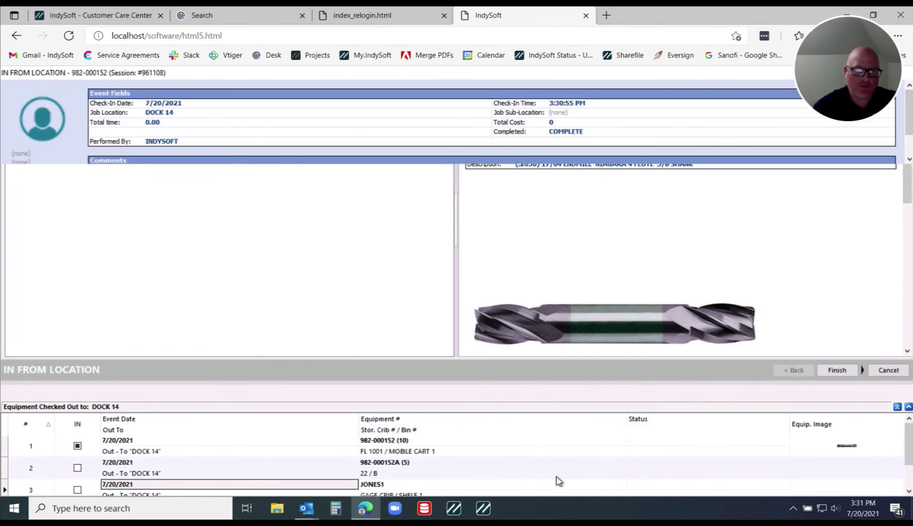
left_click(834, 371)
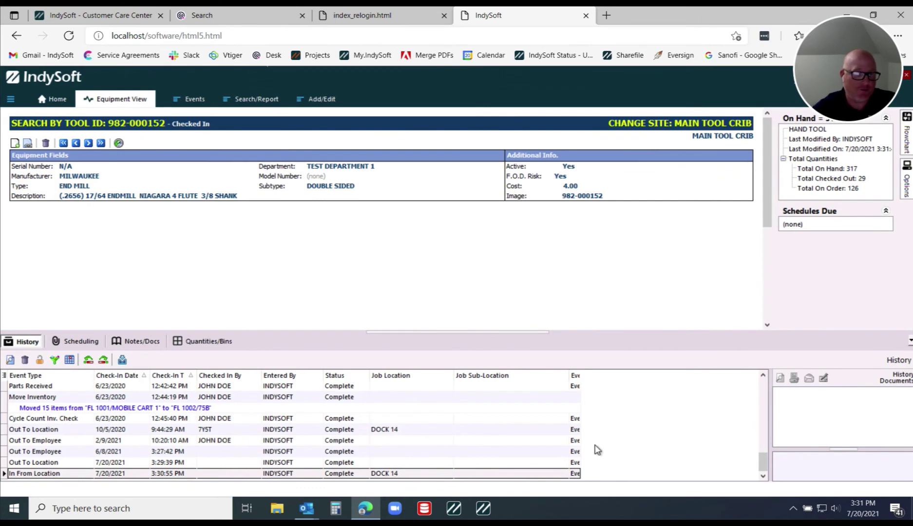
left_click(205, 342)
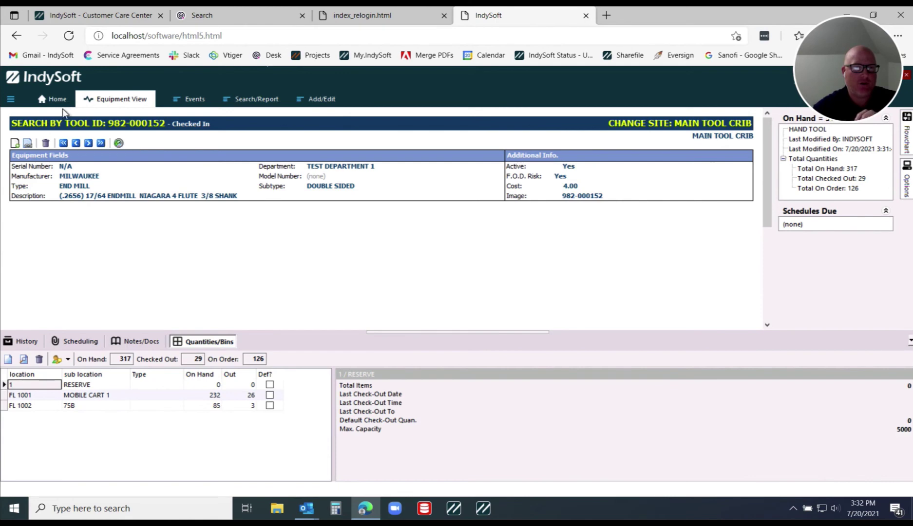
Step: Return to the home page and change its layout from Tool Crib Attendant to Home View Standard
left_click(45, 102)
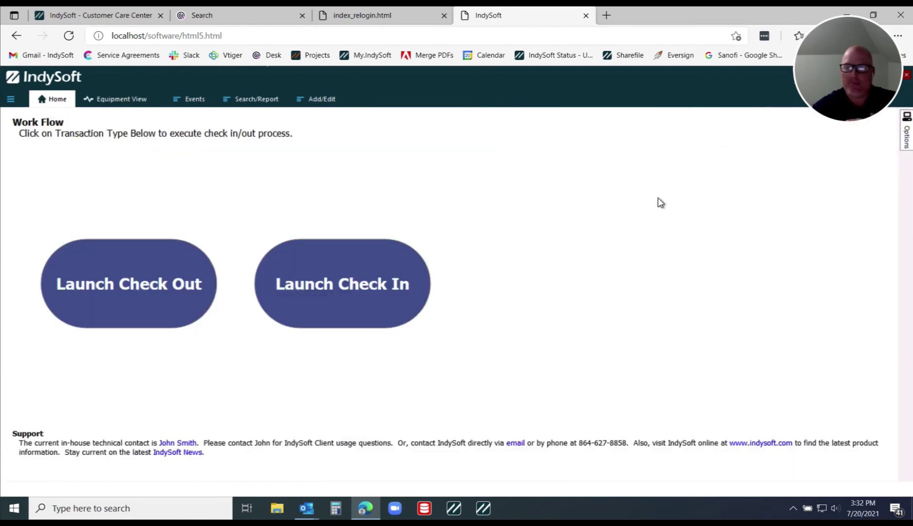
right_click(590, 161)
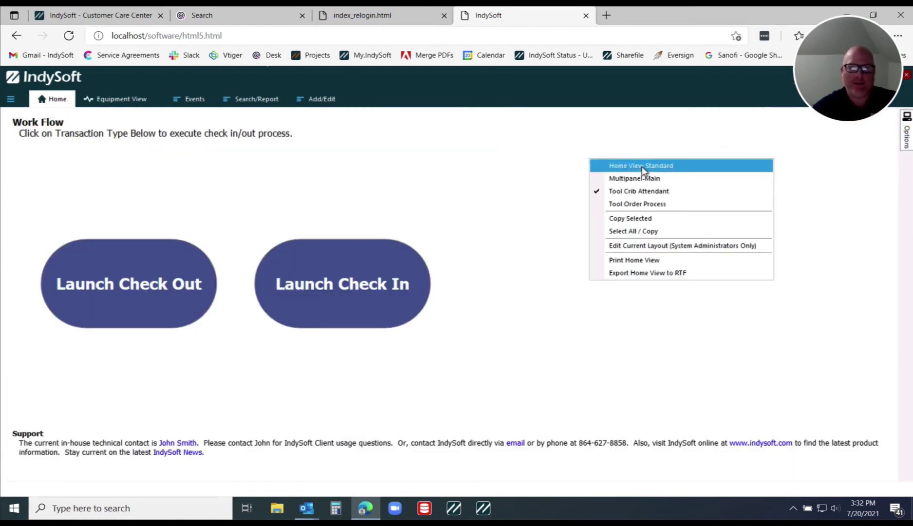
left_click(642, 166)
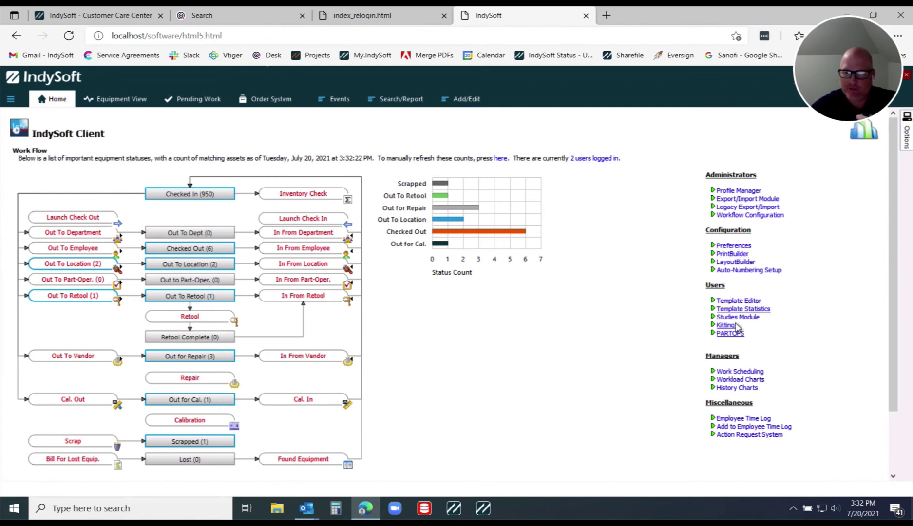
Step: Review the Application Settings in the User/Location preferences, including the Tooling option, and close them without saving
left_click(730, 248)
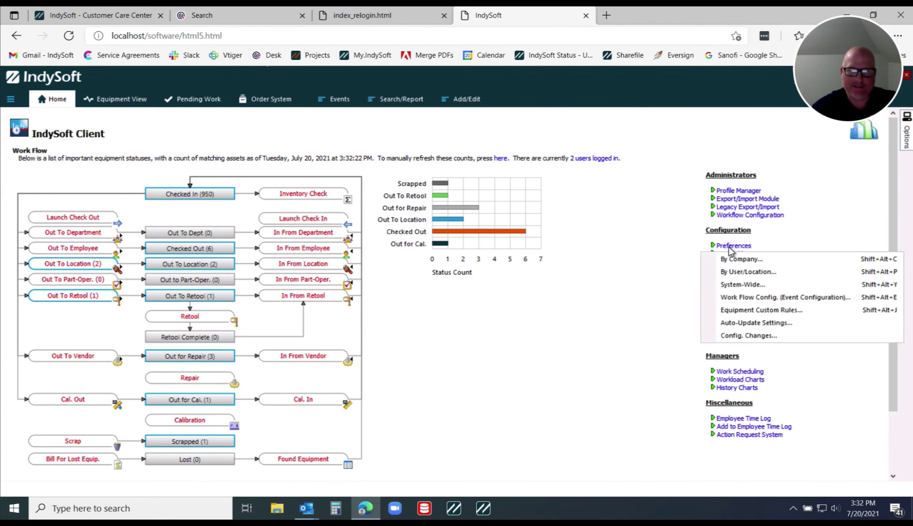
left_click(742, 274)
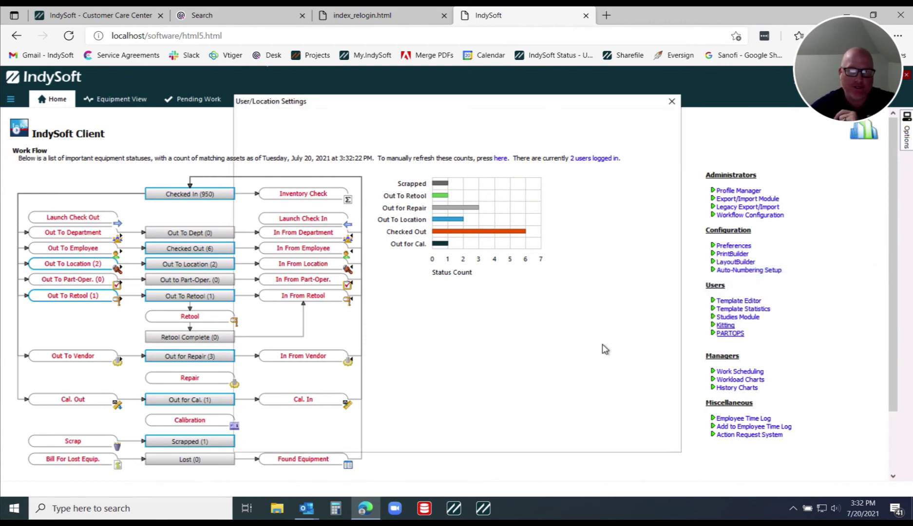
left_click(273, 233)
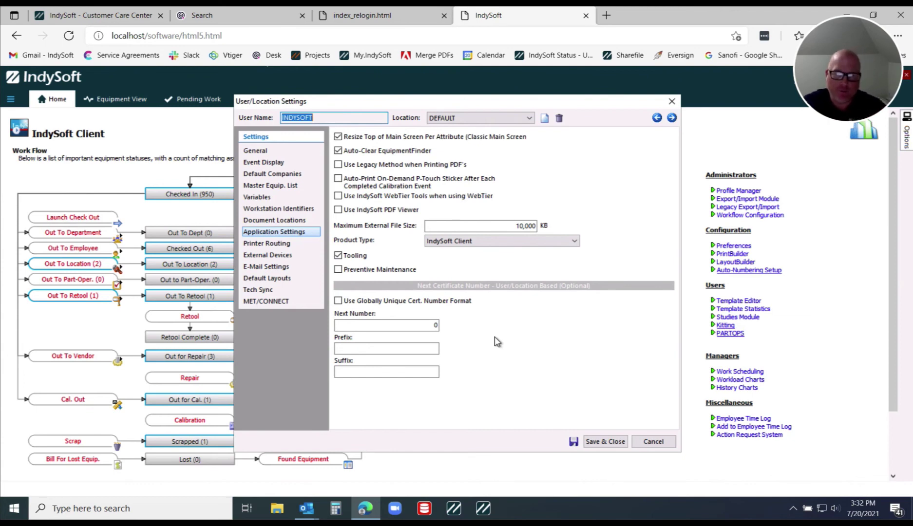
left_click(652, 441)
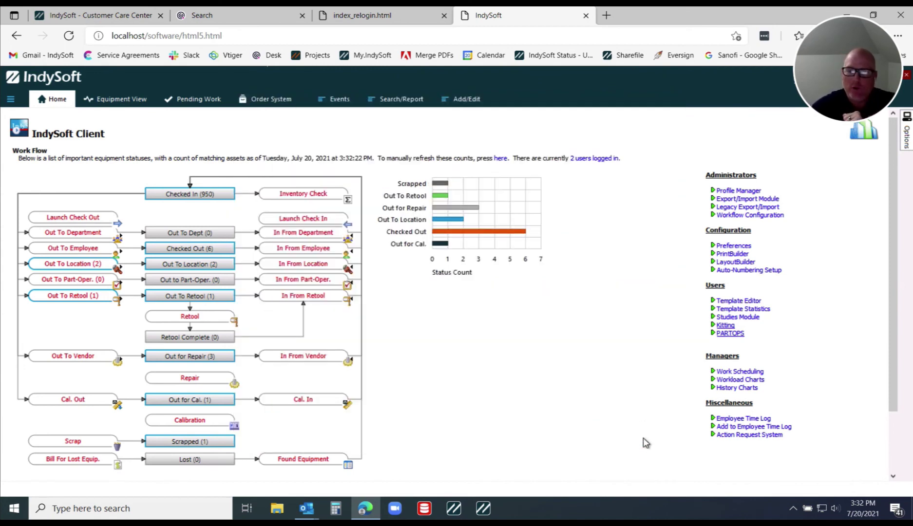
Step: Open Workflow Configuration and show the Event Tabs settings of the CHECK-OUT - MULTI event type
left_click(743, 220)
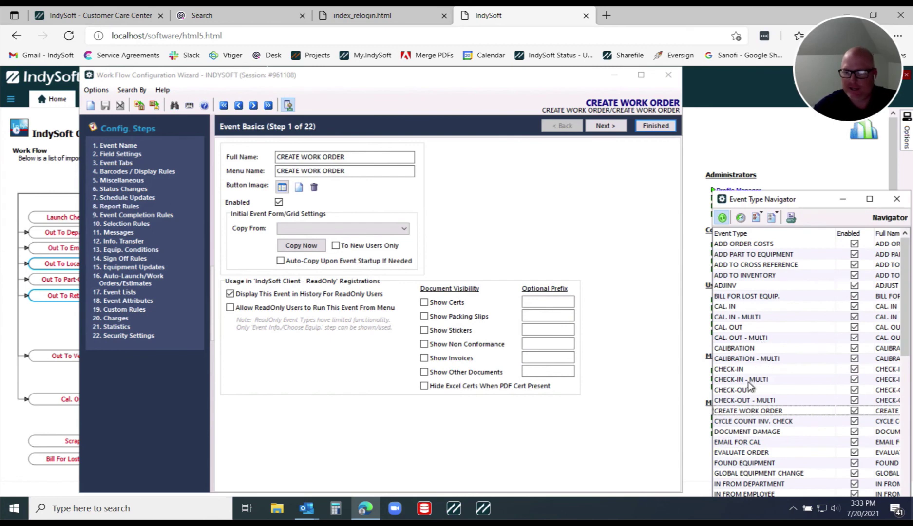
left_click(741, 400)
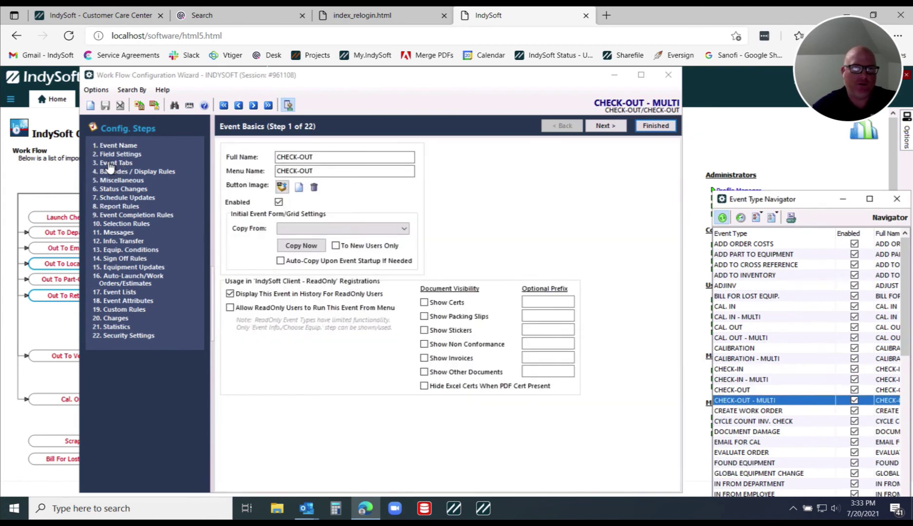
left_click(110, 163)
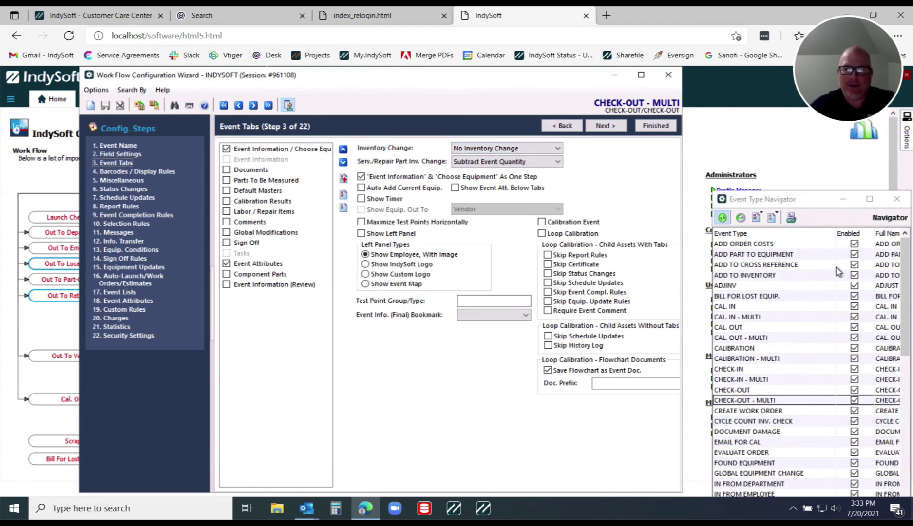
Step: Examine the available Inventory Change options for the ADD TO INVENTORY event type
left_click(747, 275)
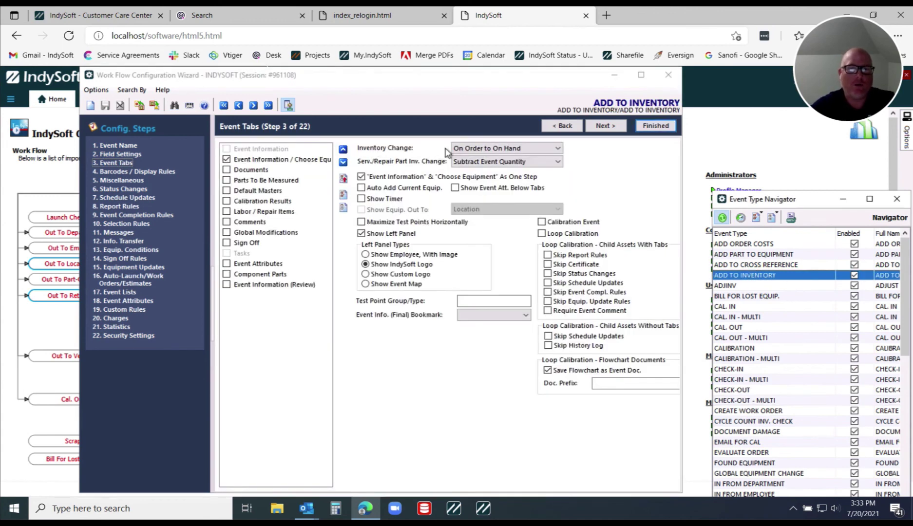
left_click(499, 150)
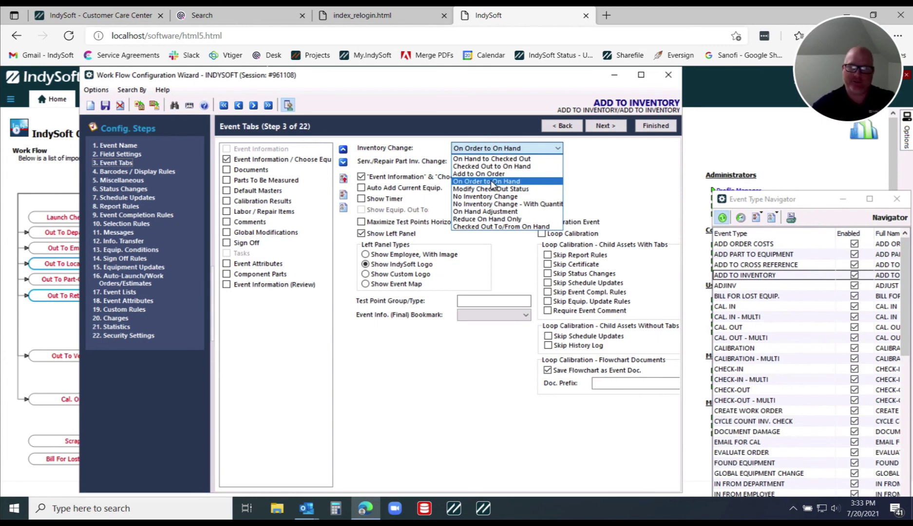
left_click(828, 214)
Step: Switch to the ORDER INVENTORY event type without saving changes to ADD TO INVENTORY, and examine its Inventory Change options
left_click_drag(900, 261, 900, 383)
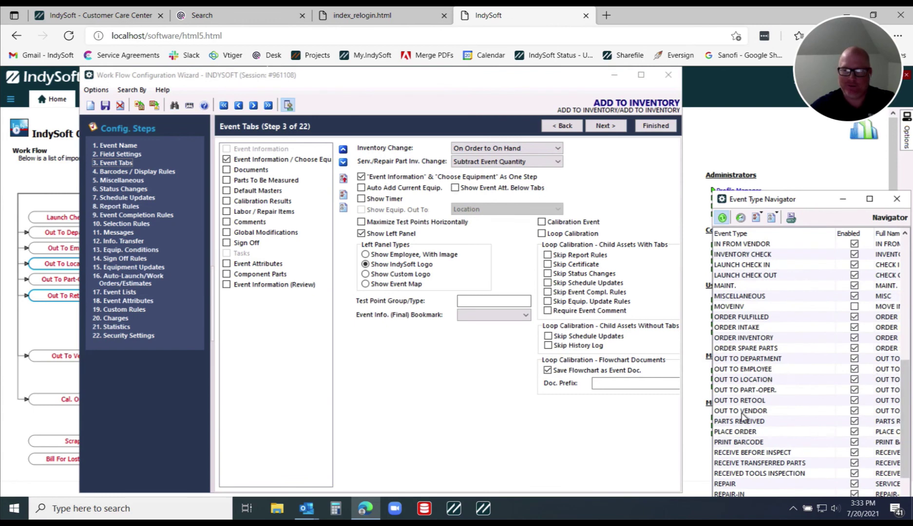
left_click(727, 338)
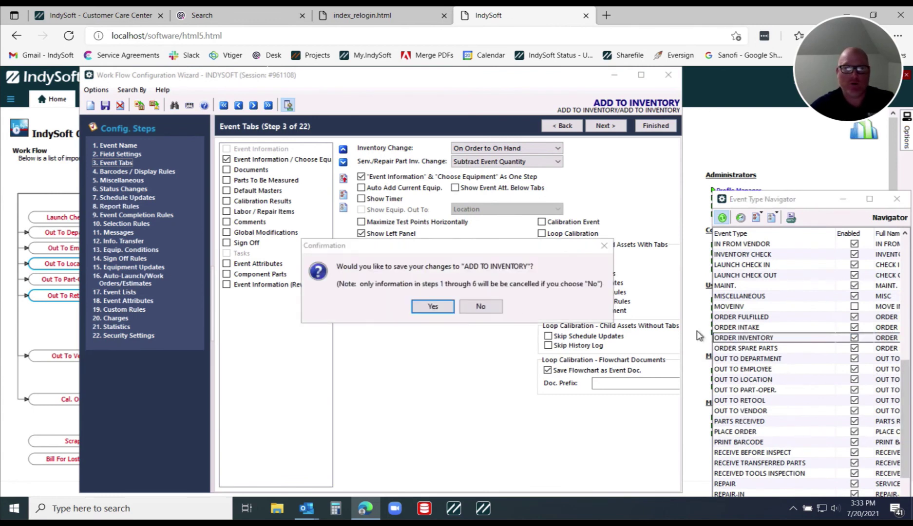
left_click(481, 306)
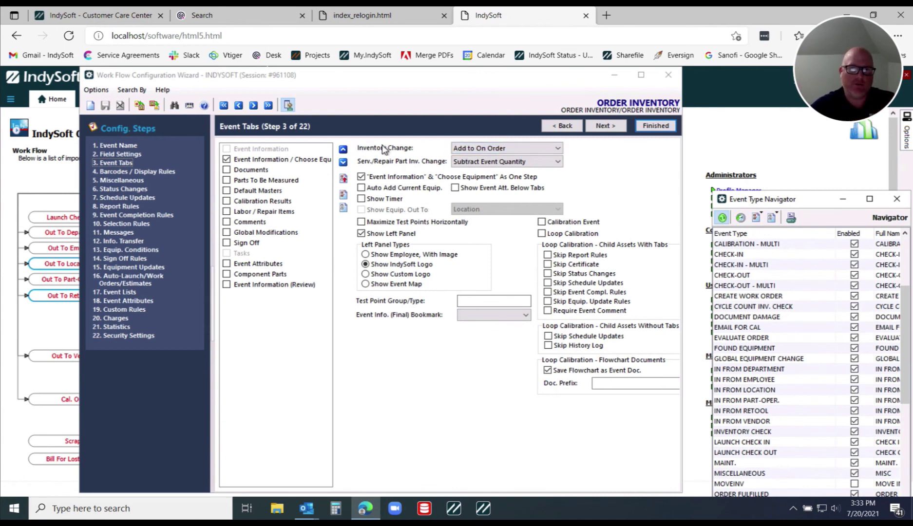
left_click(479, 149)
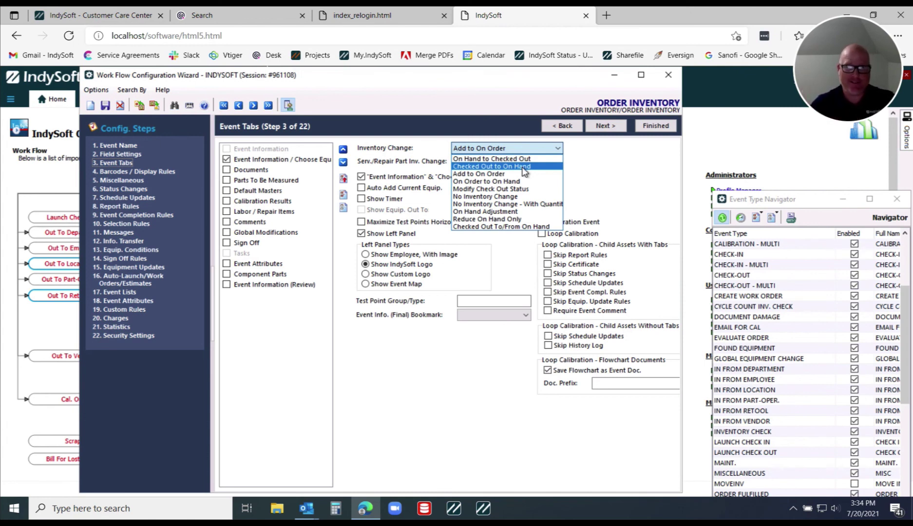
left_click(430, 148)
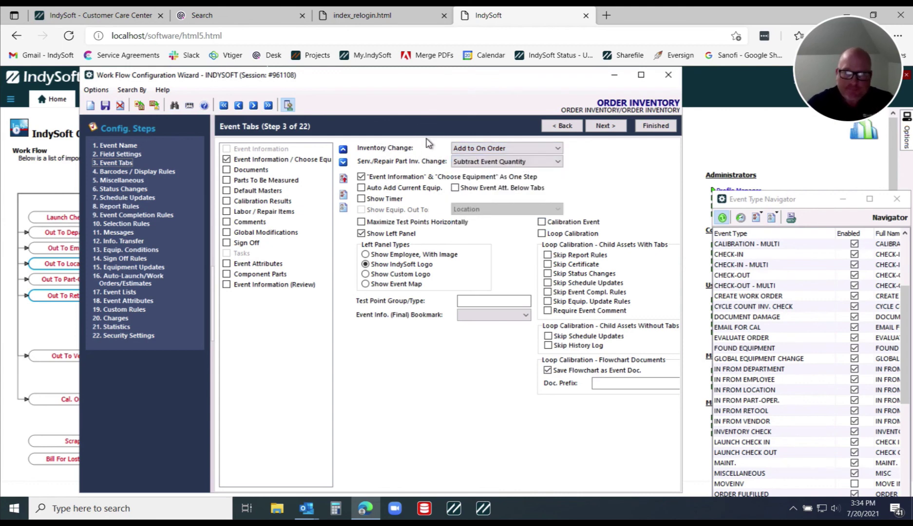